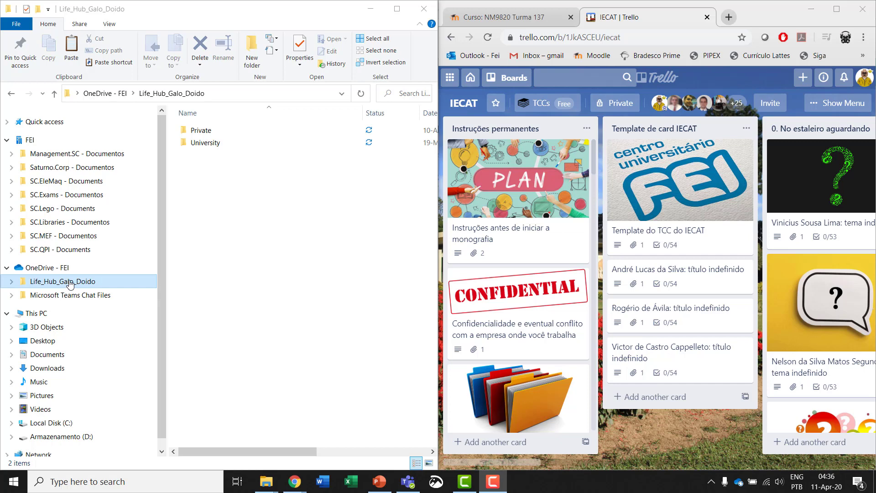
# - Navigate from Life_Hub_Galo_Doido through University and IECAT into the Monografias folder
pyautogui.doubleClick(70, 284)
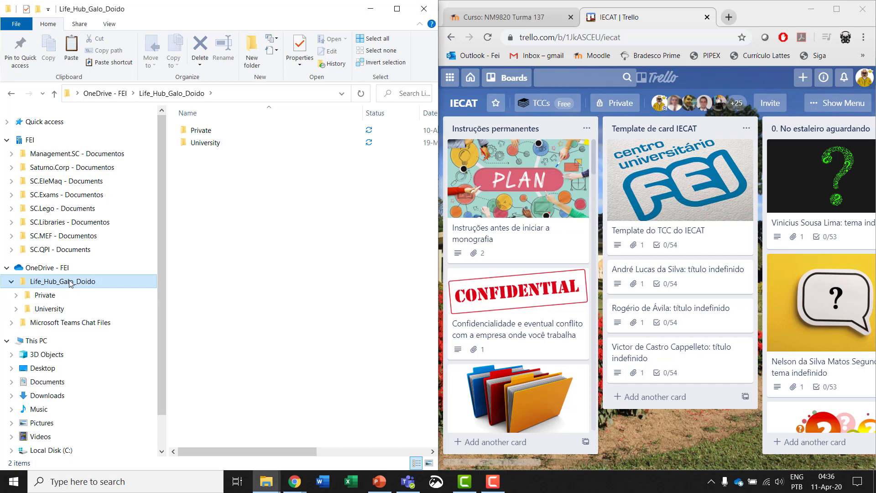
pyautogui.doubleClick(206, 146)
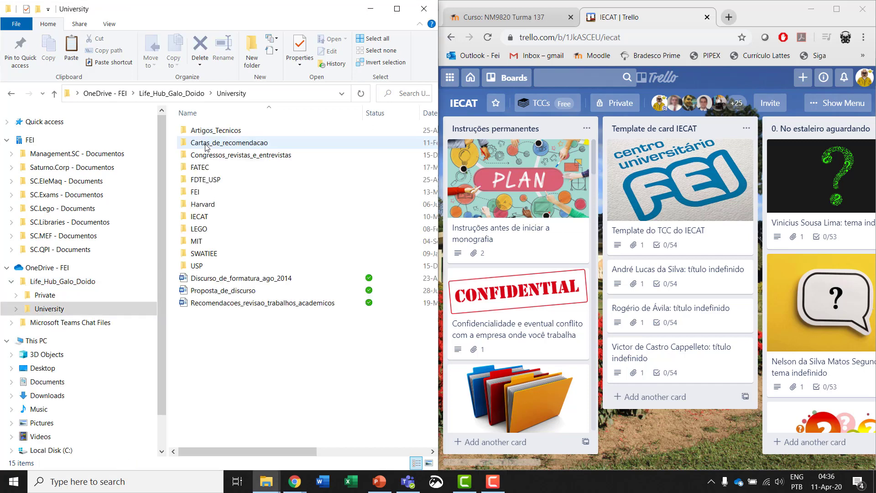
pyautogui.click(198, 219)
pyautogui.doubleClick(198, 219)
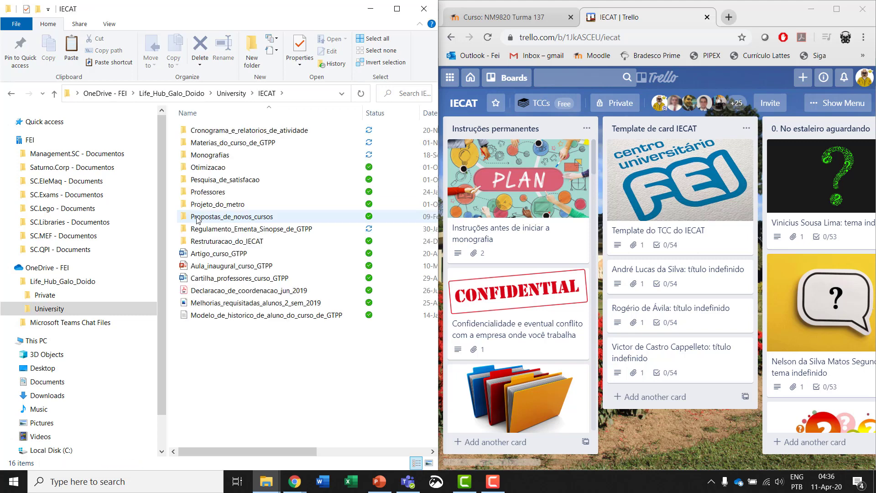
pyautogui.doubleClick(220, 157)
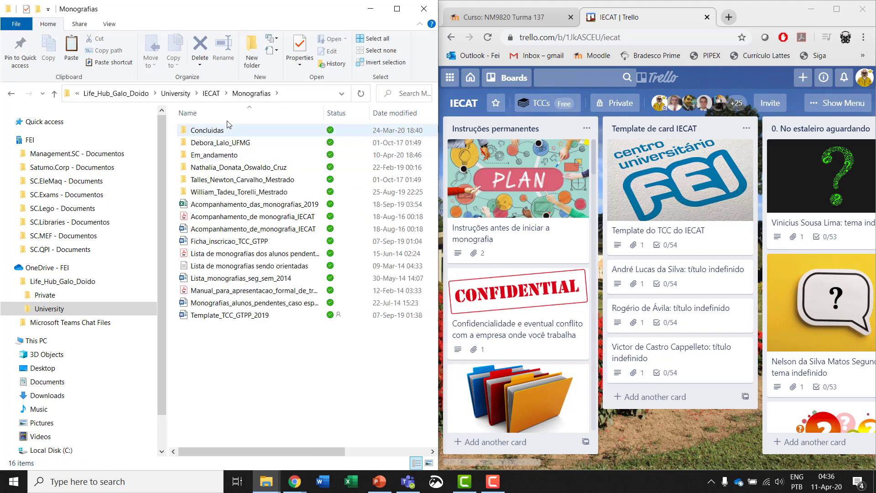
# - Browse the Concluidas folder, then return to Monografias and open Em_andamento
pyautogui.doubleClick(211, 131)
pyautogui.scroll(-10, 226, 157)
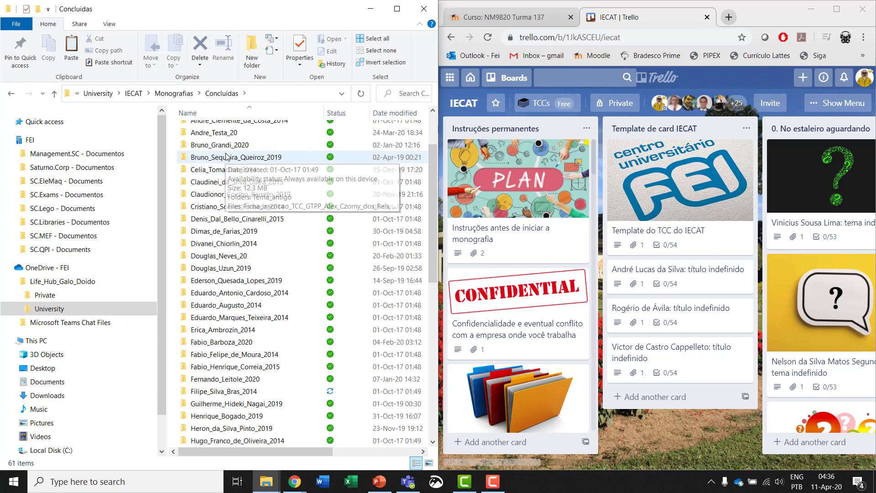
pyautogui.scroll(-6, 227, 157)
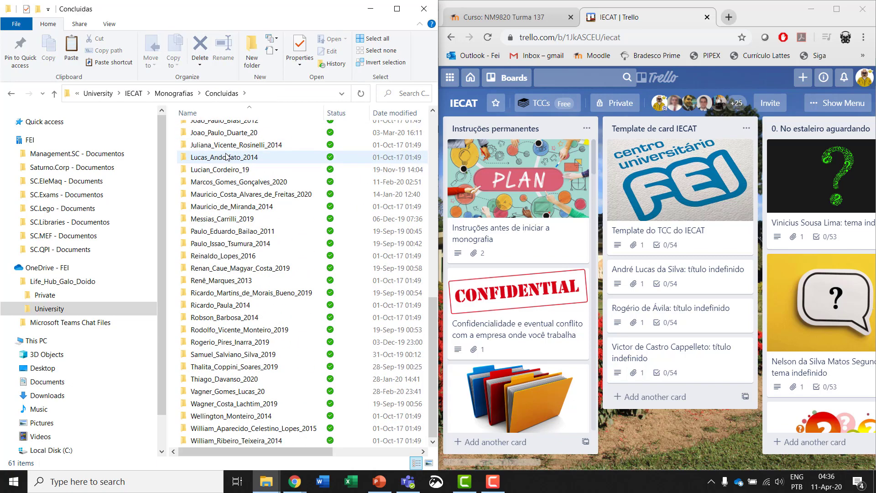
pyautogui.scroll(15, 230, 173)
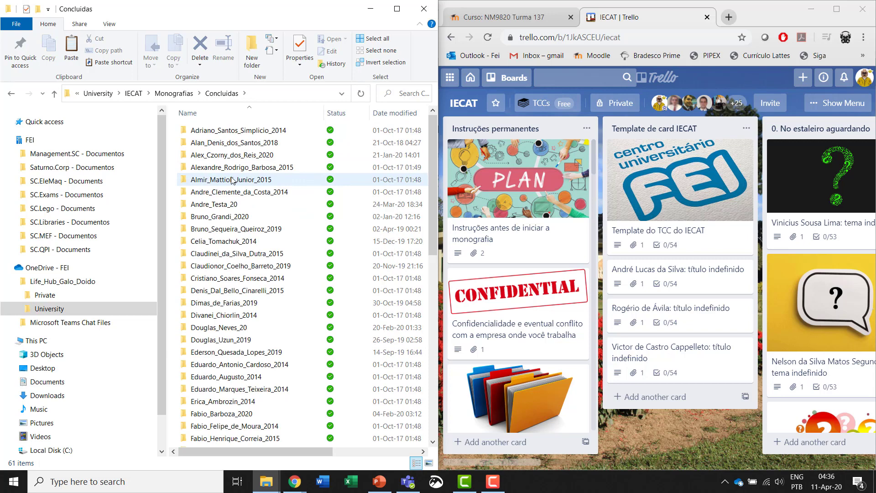
pyautogui.click(181, 94)
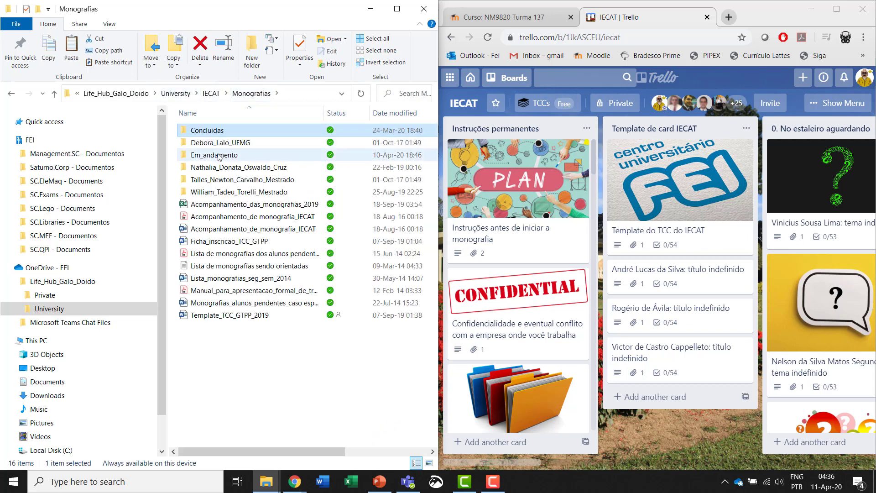
pyautogui.doubleClick(220, 155)
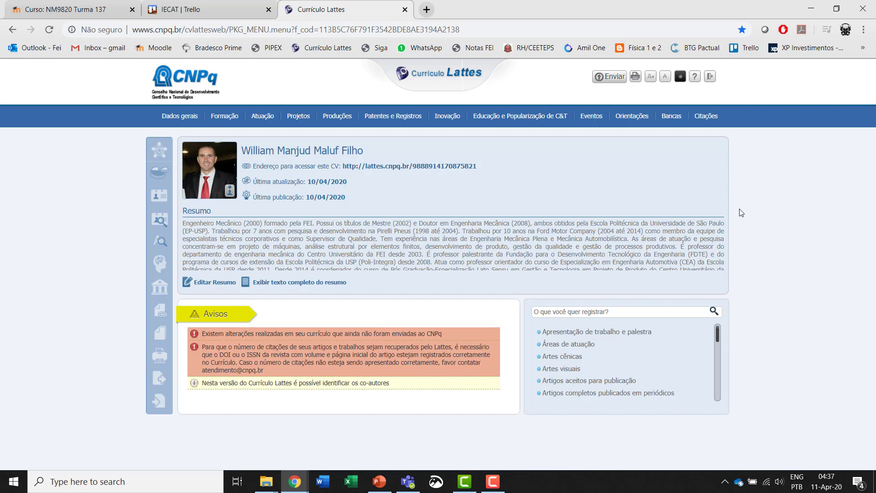
# - Review the 'Orientações e supervisões em andamento' list in Currículo Lattes, then return to File Explorer
pyautogui.moveTo(638, 117)
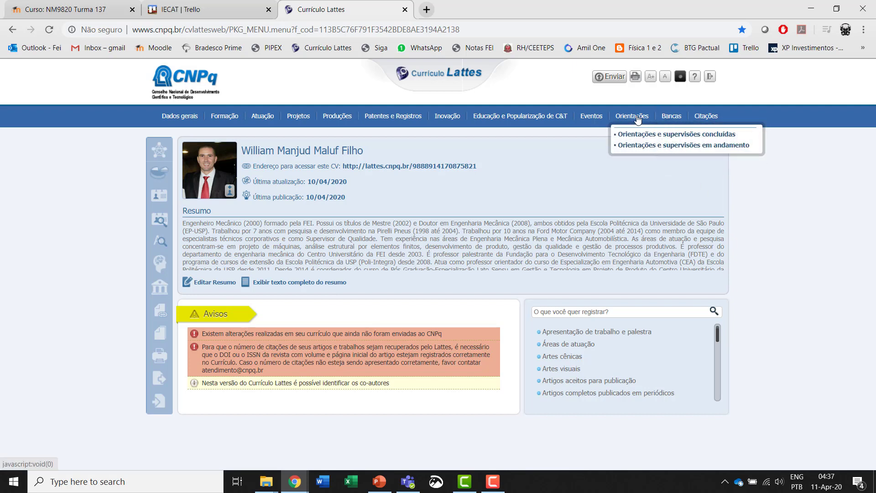
pyautogui.click(638, 146)
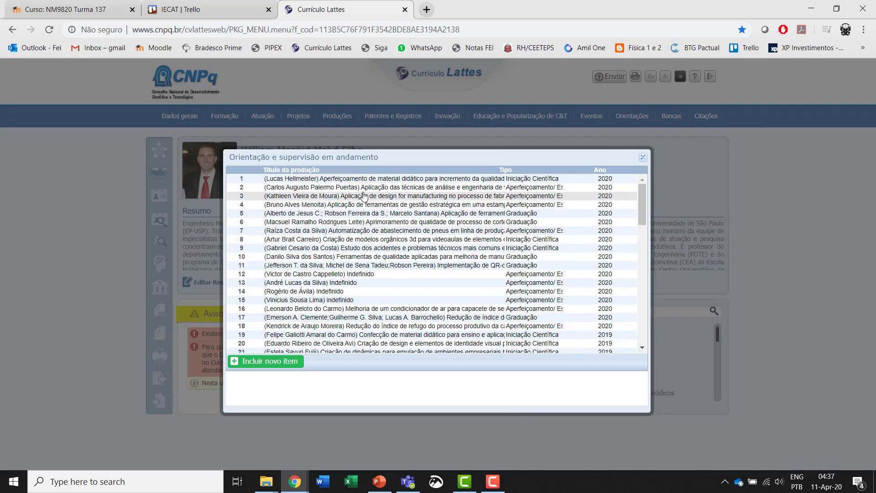
pyautogui.scroll(-4, 363, 195)
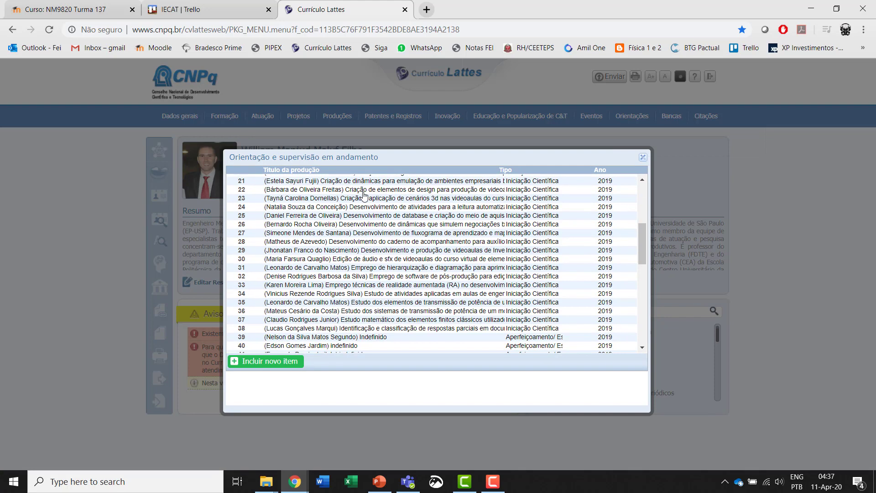
pyautogui.scroll(4, 364, 196)
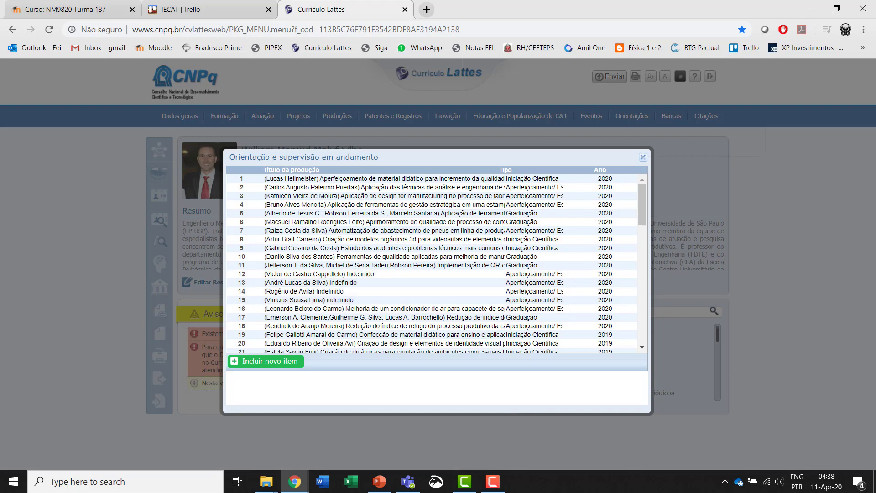
pyautogui.hotkey('alt', 'Tab')
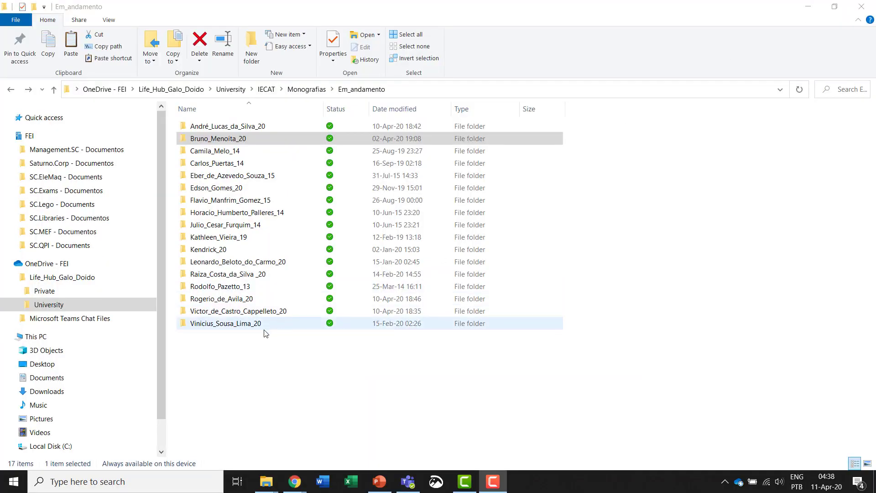
# - Open one student's monograph folder with TCC drafts V1–V5 and select the Ficha_GTPP form
pyautogui.doubleClick(229, 139)
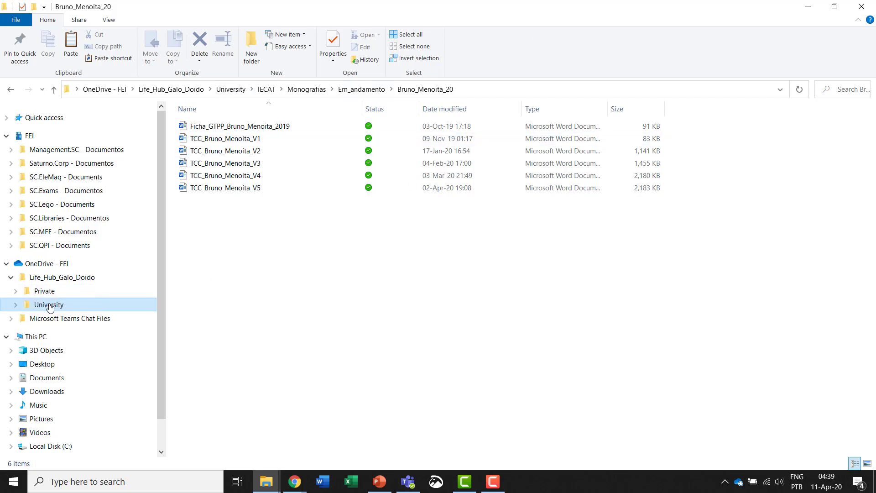
pyautogui.click(371, 91)
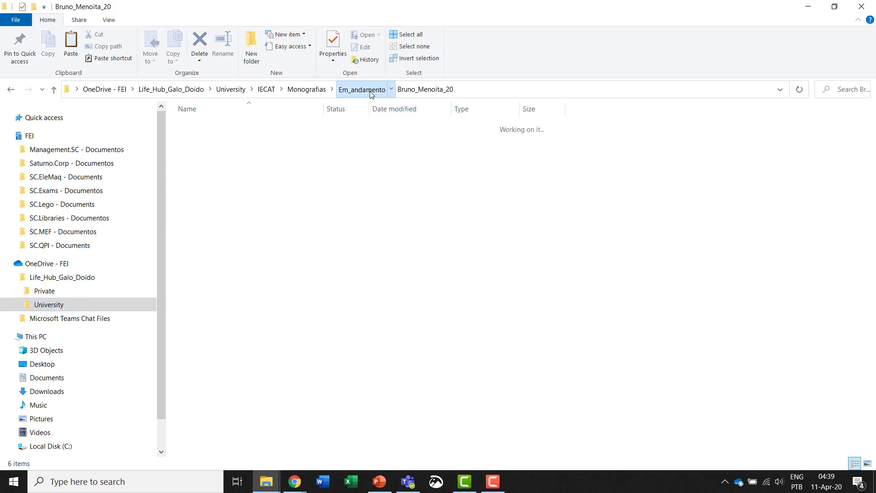
pyautogui.click(314, 92)
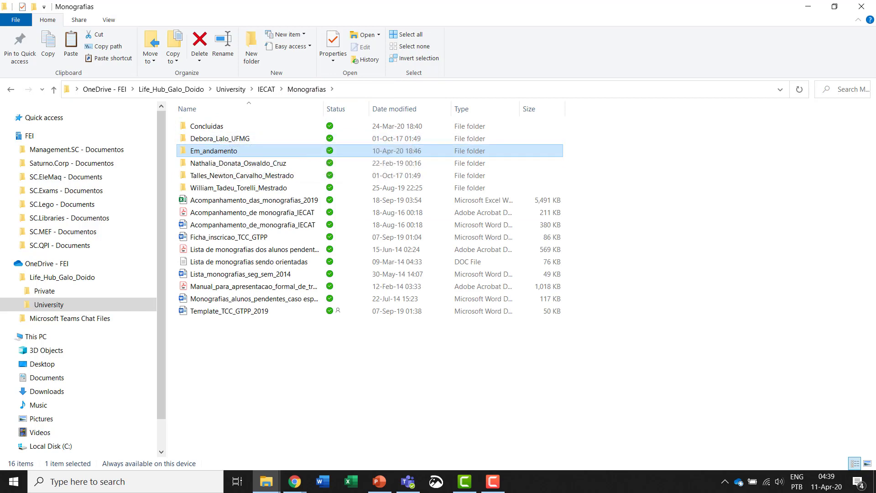
pyautogui.press('Return')
pyautogui.press('Return')
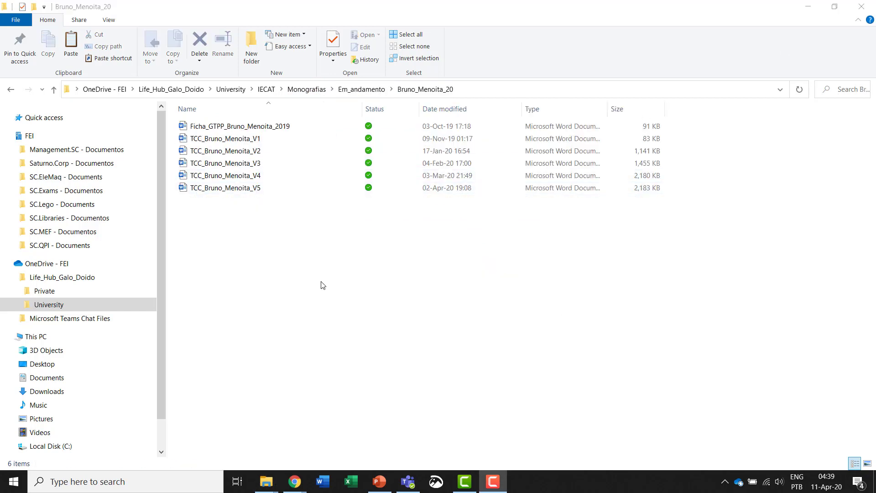
pyautogui.click(256, 128)
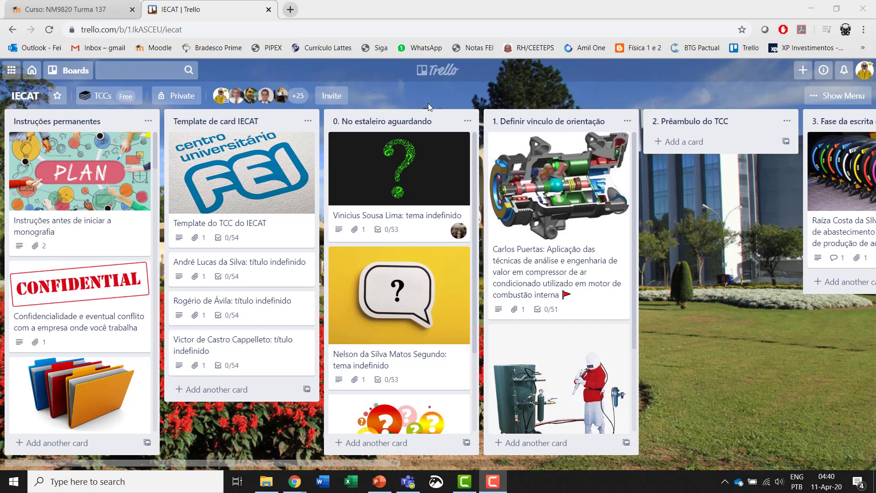
# - Invite the student to the IECAT board by his Trello username
pyautogui.click(332, 97)
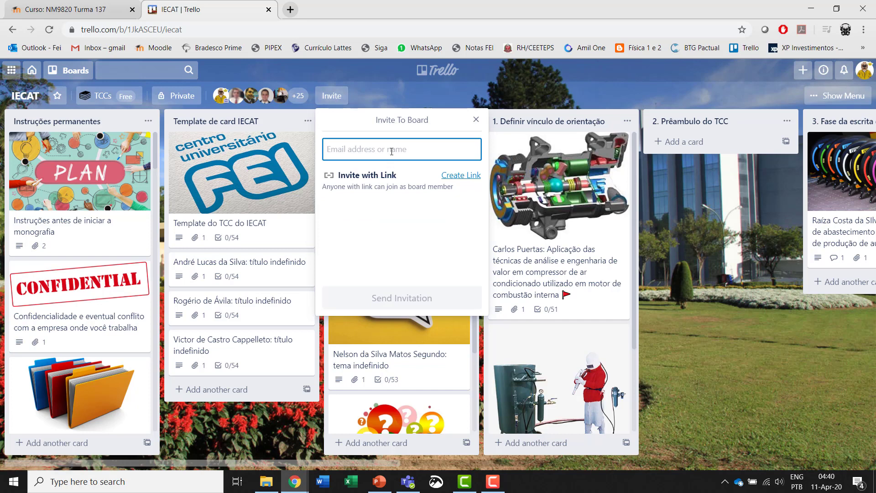
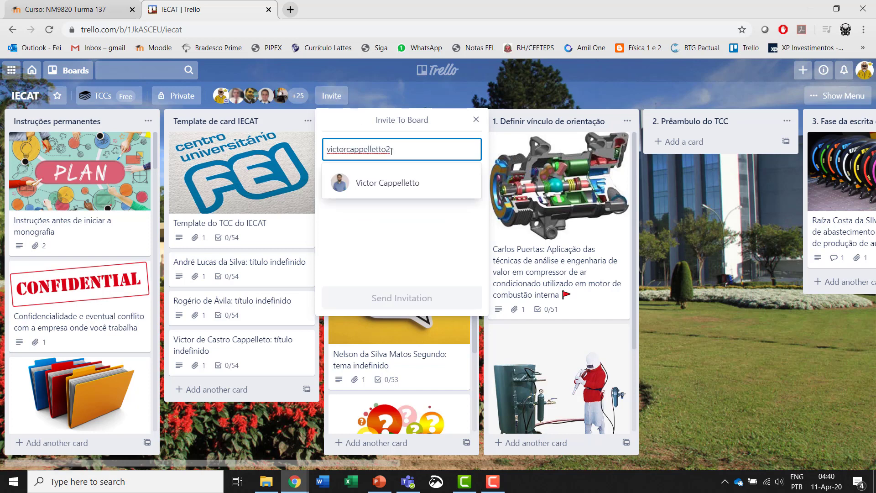
pyautogui.click(397, 187)
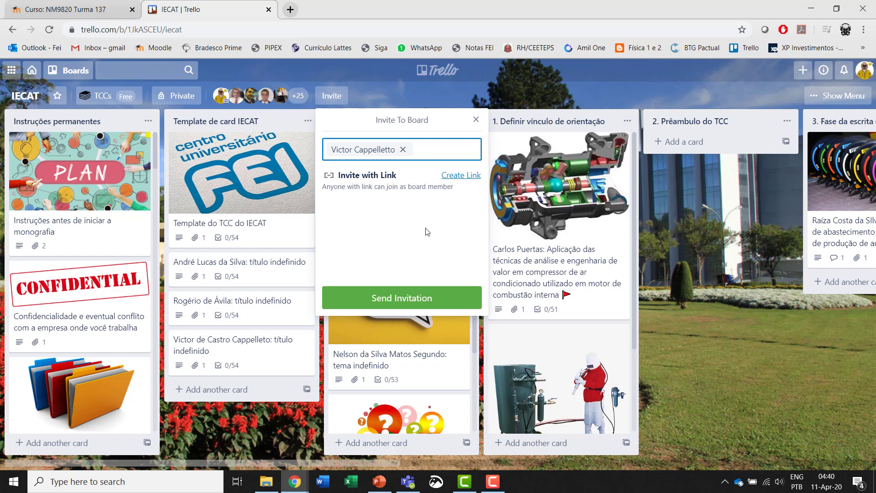
pyautogui.click(465, 295)
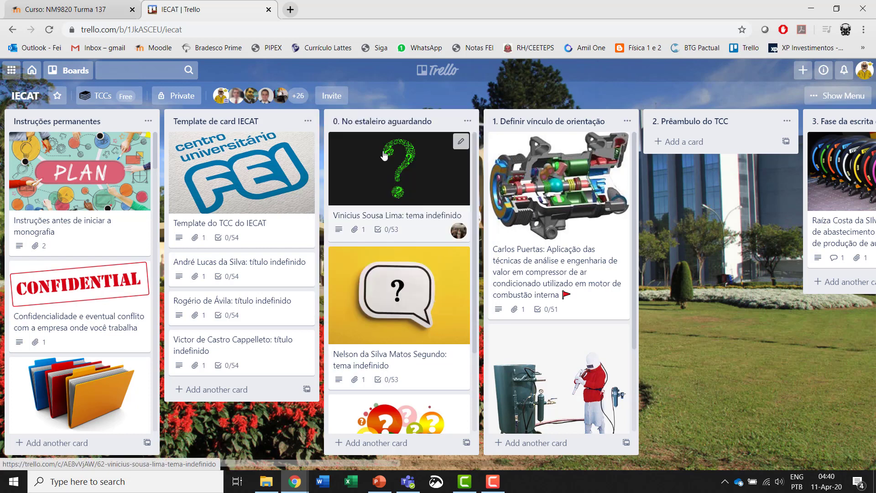
# - Add the student as a member of his TCC card and open the card's details
pyautogui.click(299, 96)
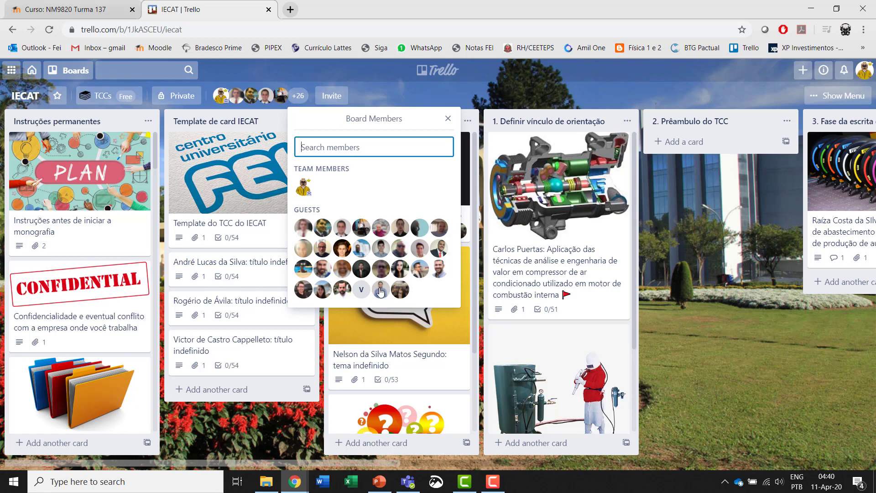
pyautogui.moveTo(381, 292); pyautogui.dragTo(261, 361)
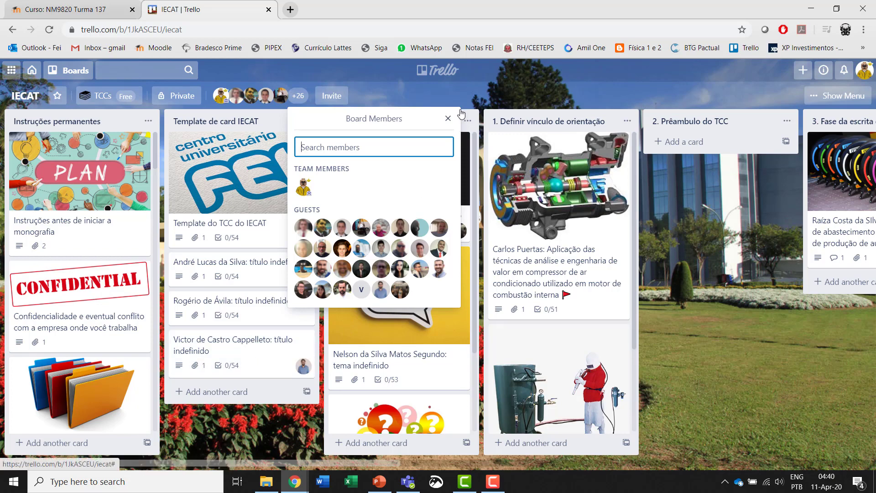
pyautogui.click(449, 119)
pyautogui.click(270, 358)
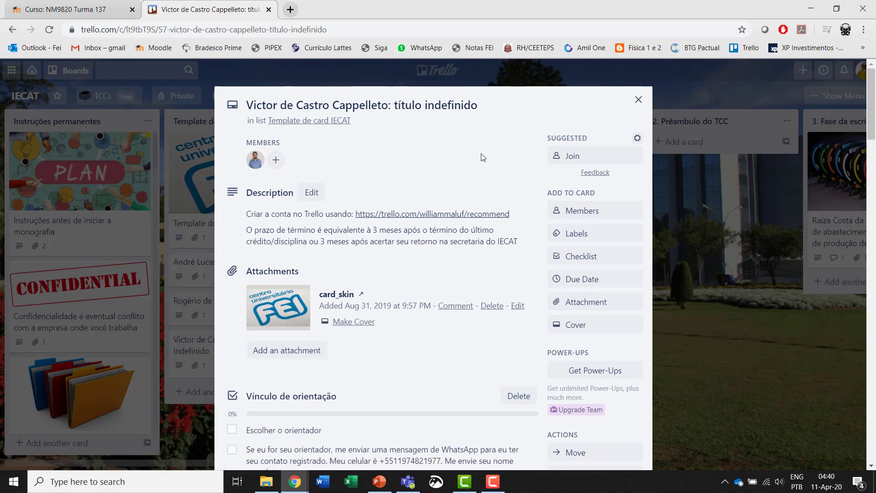
pyautogui.scroll(-20, 484, 157)
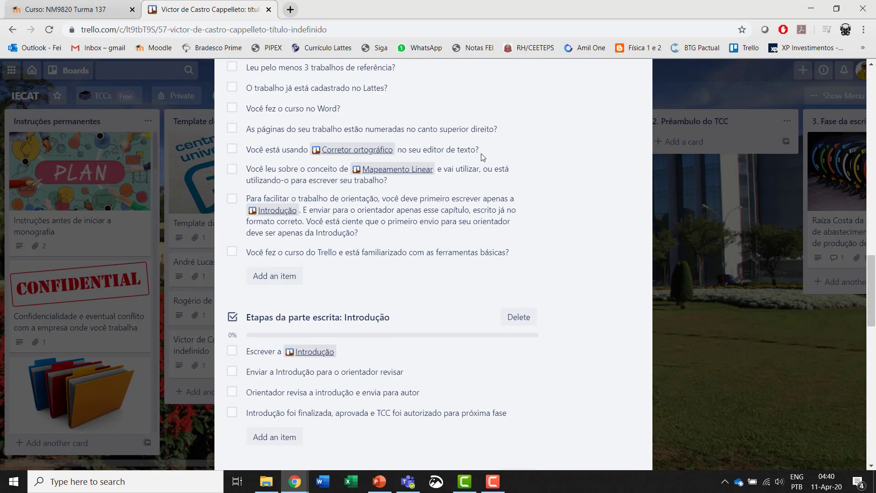
pyautogui.scroll(-15, 483, 158)
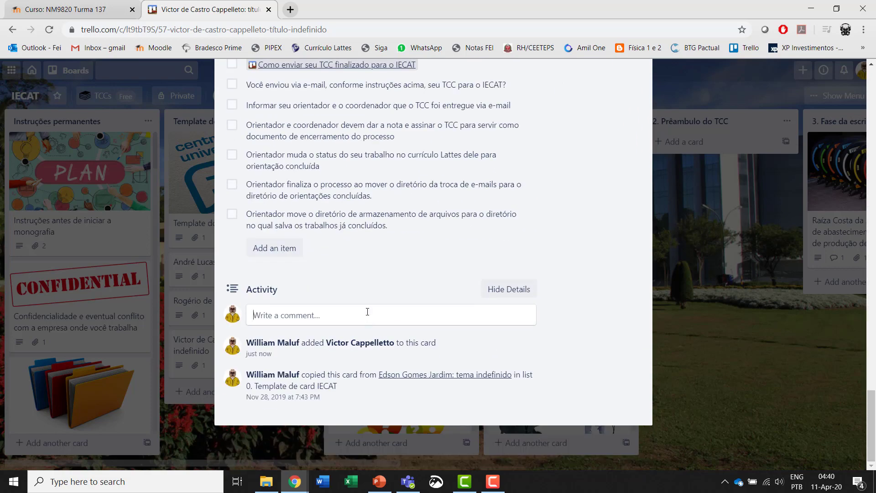
pyautogui.click(368, 311)
pyautogui.write('@')
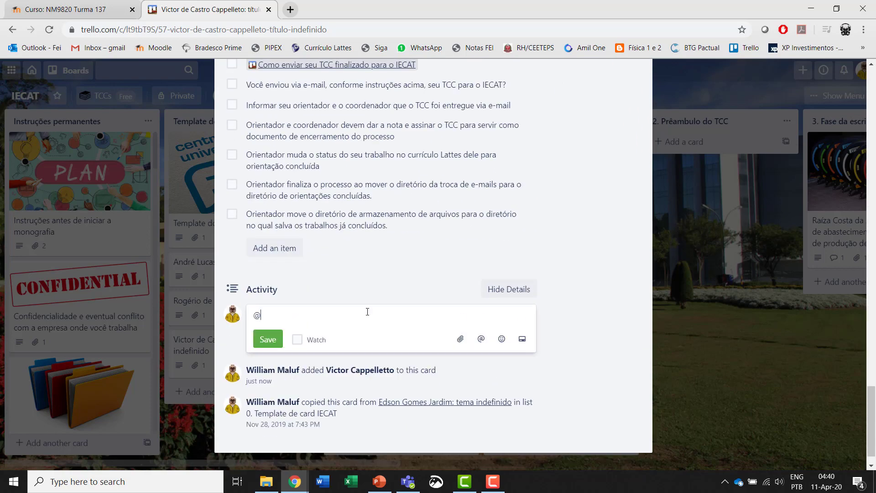
pyautogui.write('vic')
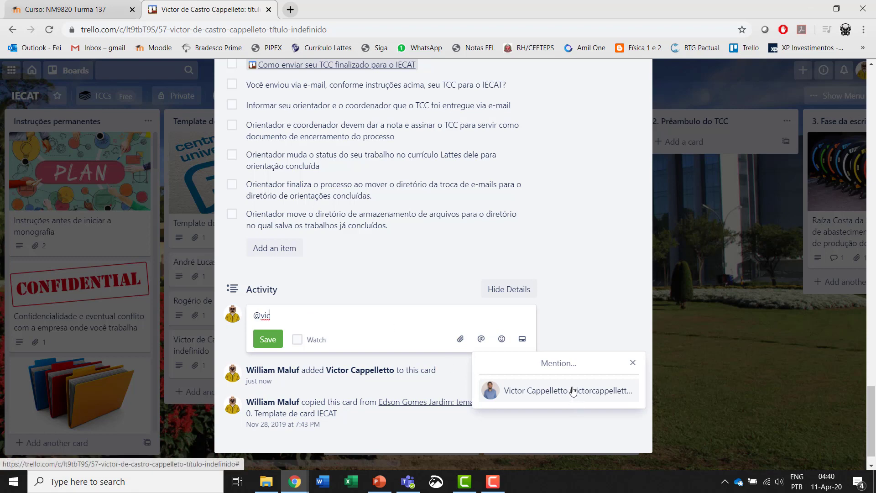
pyautogui.click(571, 391)
pyautogui.write('Seja')
pyautogui.write('bem vindo')
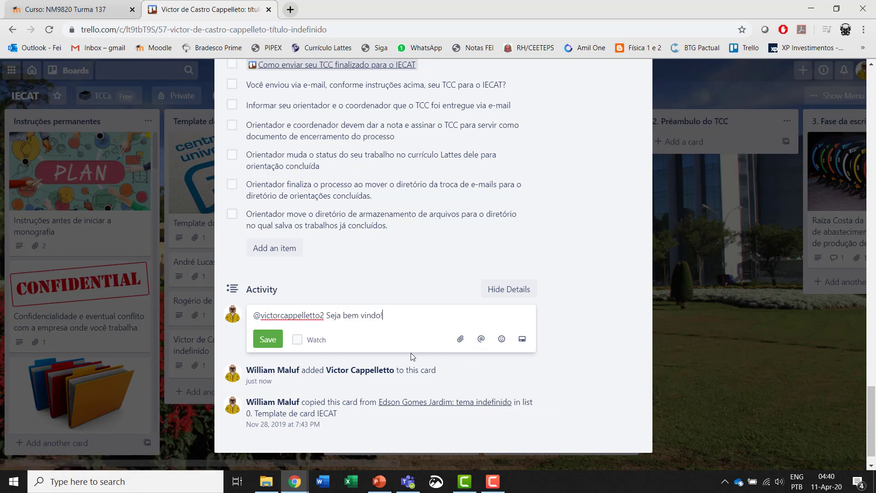
pyautogui.write(' ao seu card! Bom trabalho')
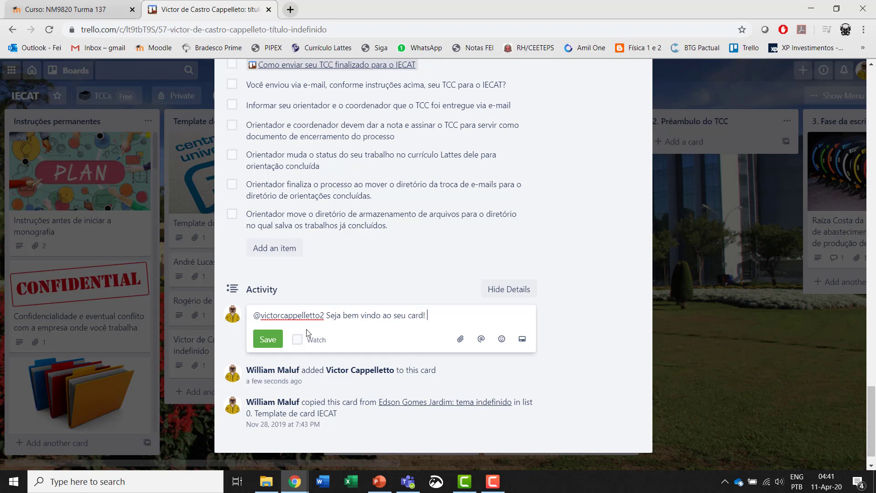
pyautogui.write(' para a gente')
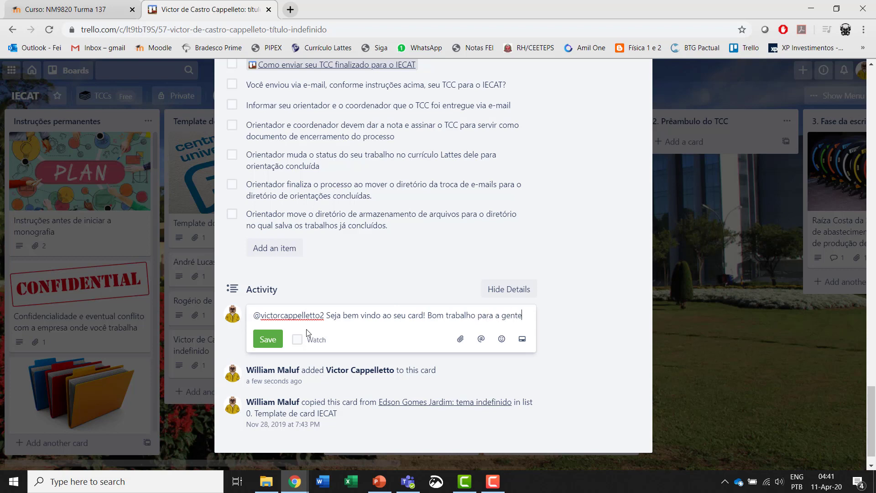
pyautogui.write('!')
pyautogui.click(268, 339)
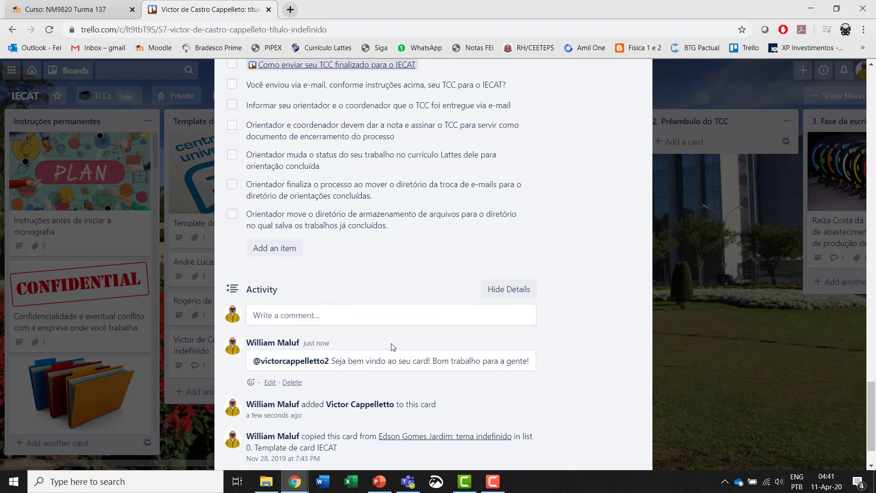
pyautogui.scroll(3, 533, 285)
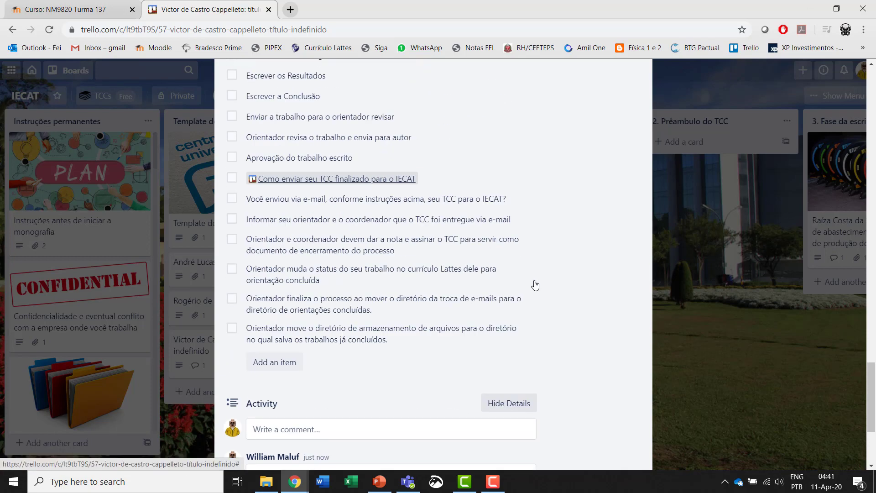
pyautogui.scroll(12, 536, 286)
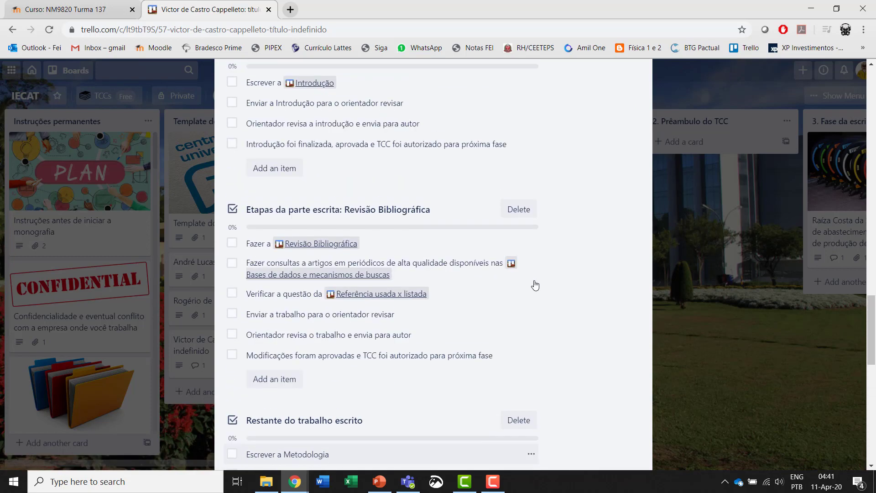
pyautogui.scroll(5, 536, 286)
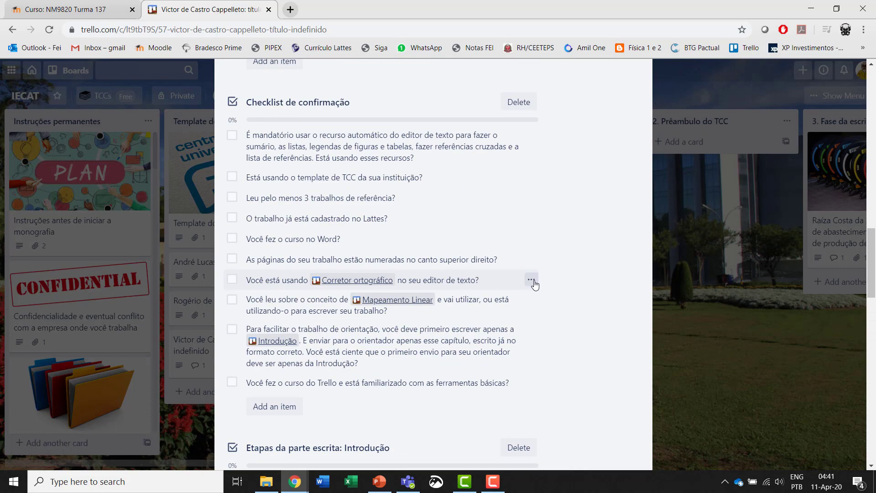
pyautogui.scroll(15, 536, 285)
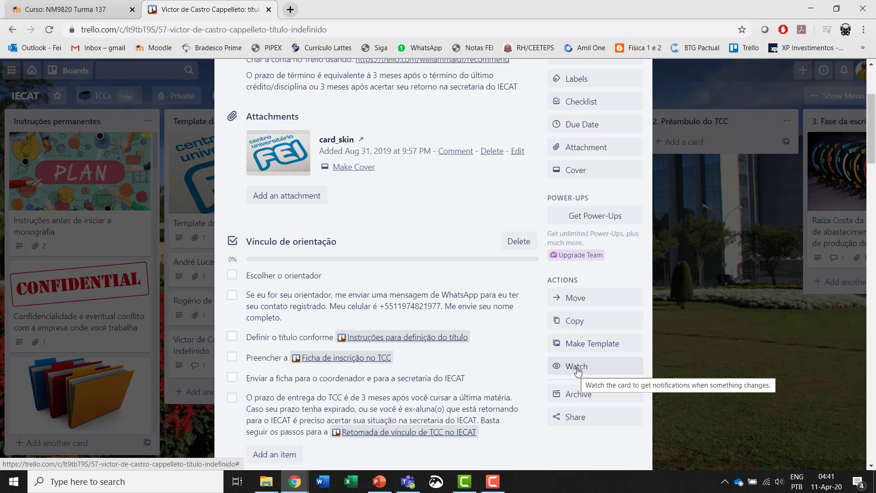
pyautogui.click(577, 367)
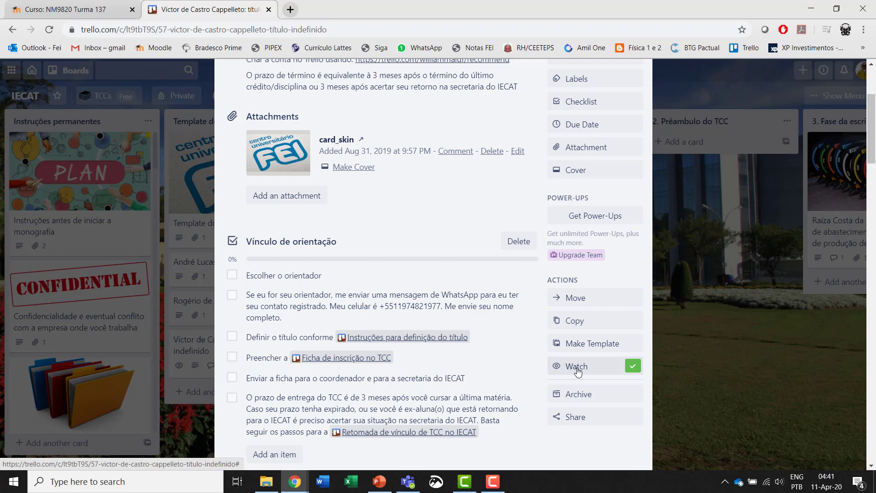
pyautogui.click(577, 370)
pyautogui.scroll(4, 605, 137)
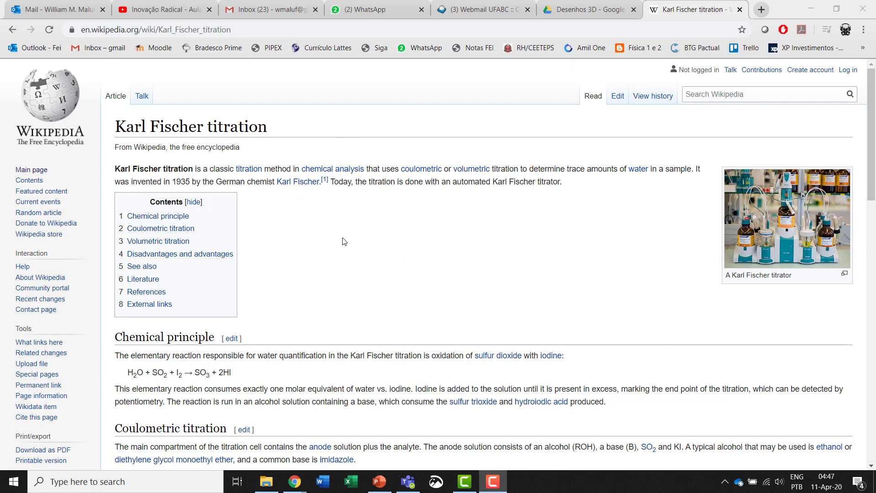
# - Leave the Karl Fischer titration article and return to the IECAT Trello board
pyautogui.scroll(-1, 344, 241)
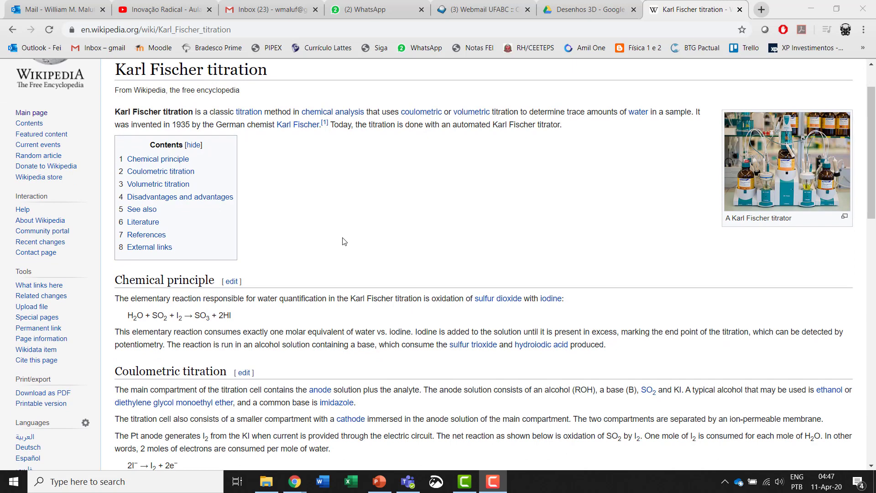
pyautogui.hotkey('alt', 'Tab')
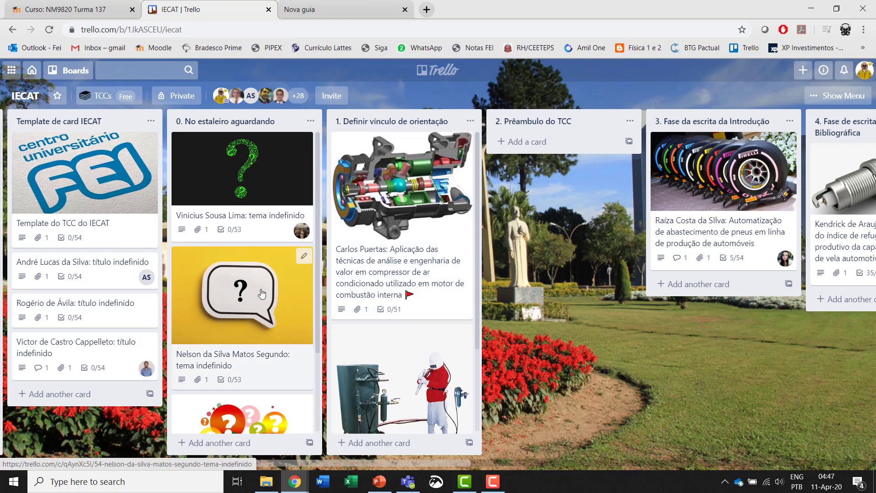
# - Open the student's card in Template de card IECAT and paste the copied image as an attachment
pyautogui.scroll(-2, 262, 293)
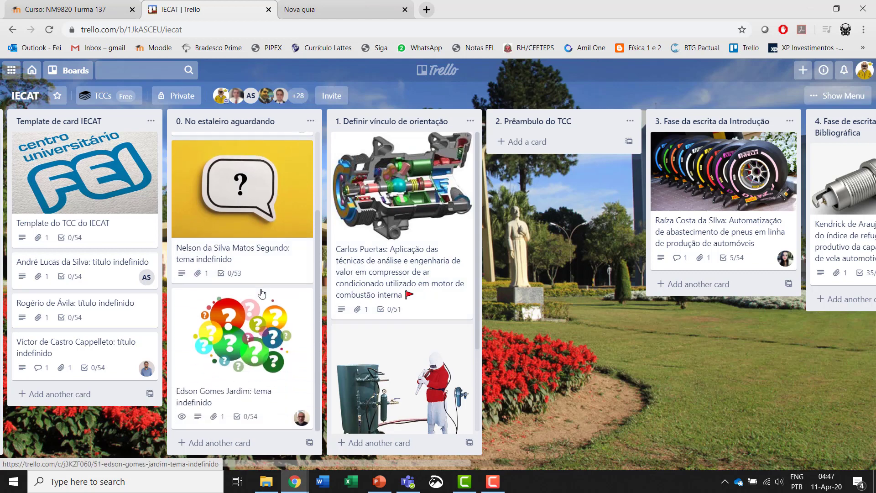
pyautogui.click(84, 356)
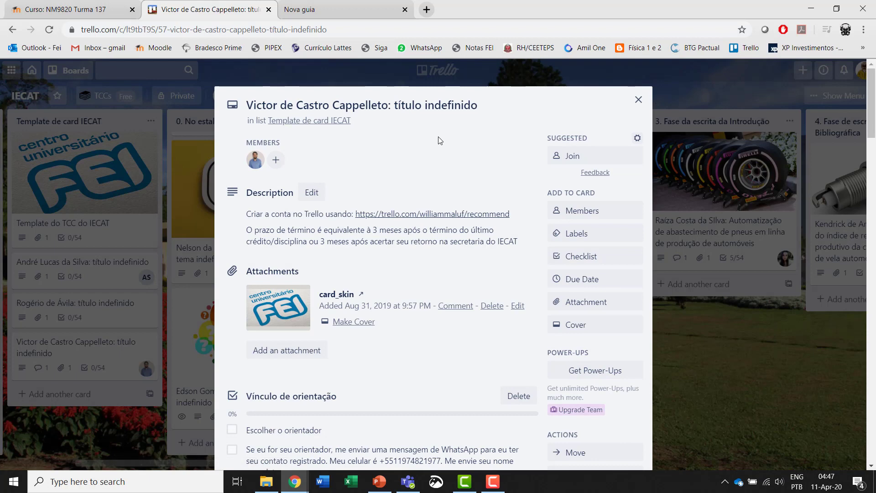
pyautogui.hotkey('ctrl', 'v')
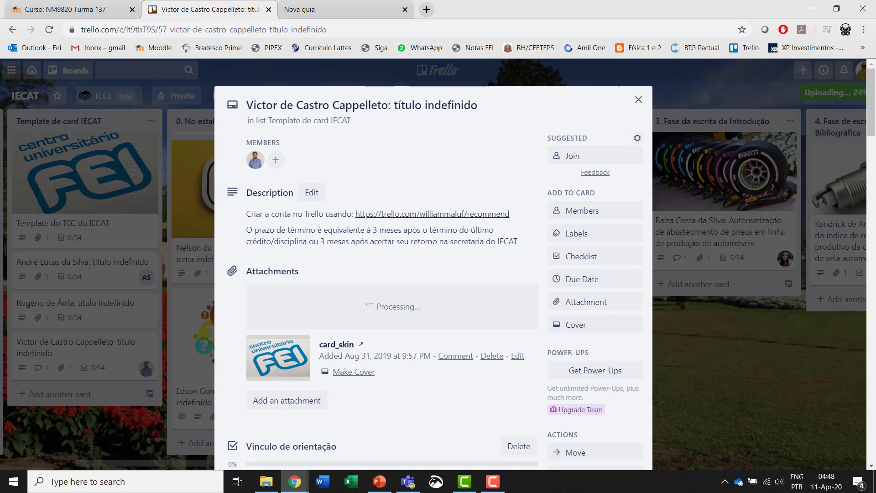
# - Delete the card_skin attachment and make image.png the card's cover
pyautogui.click(638, 99)
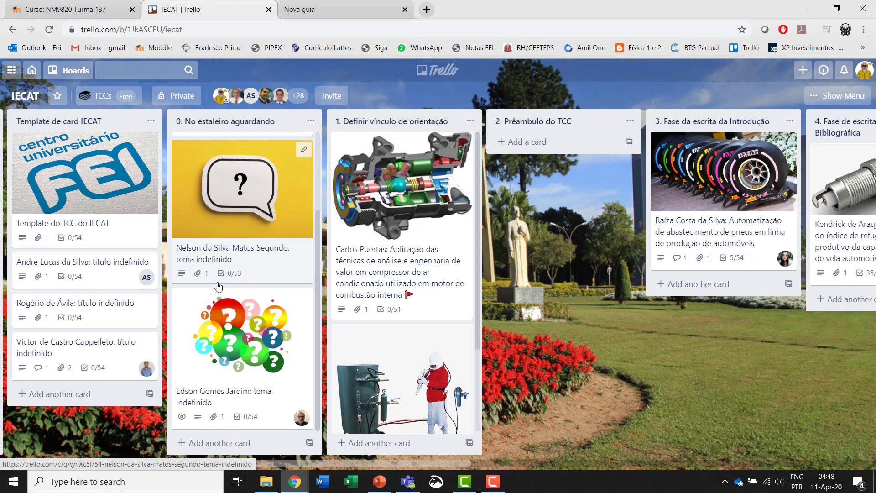
pyautogui.click(86, 353)
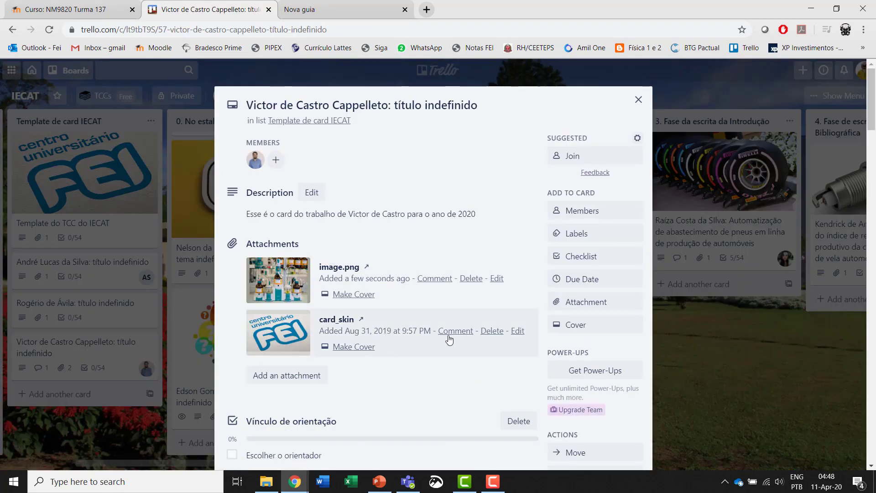
pyautogui.click(492, 331)
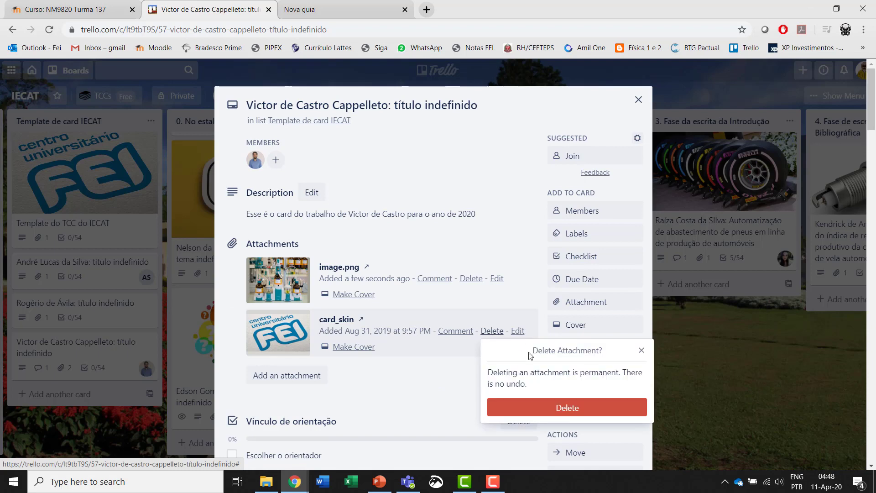
pyautogui.click(564, 409)
pyautogui.click(352, 294)
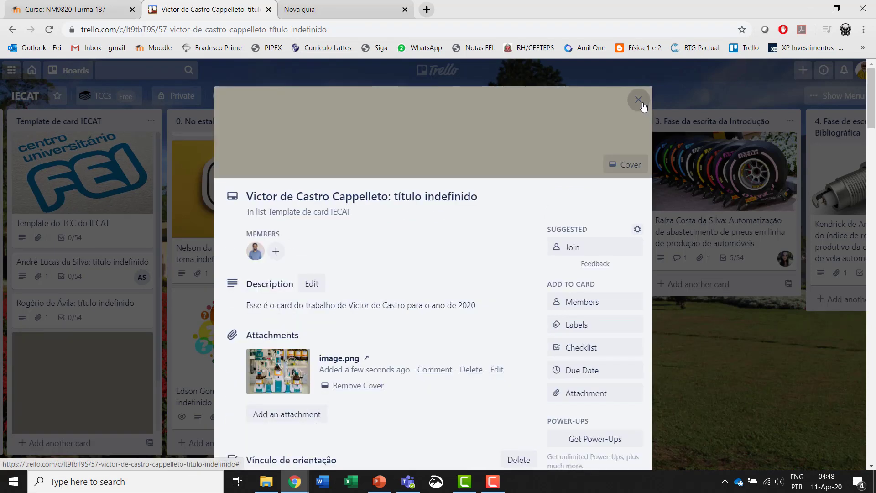
pyautogui.click(641, 104)
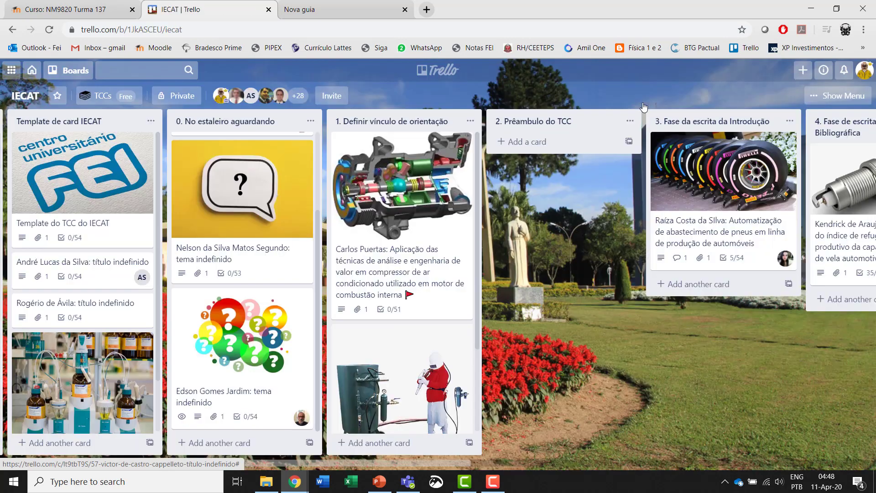
# - Drag the student's card from Template de card IECAT into '0. No estaleiro aguardando'
pyautogui.moveTo(61, 403); pyautogui.dragTo(239, 194)
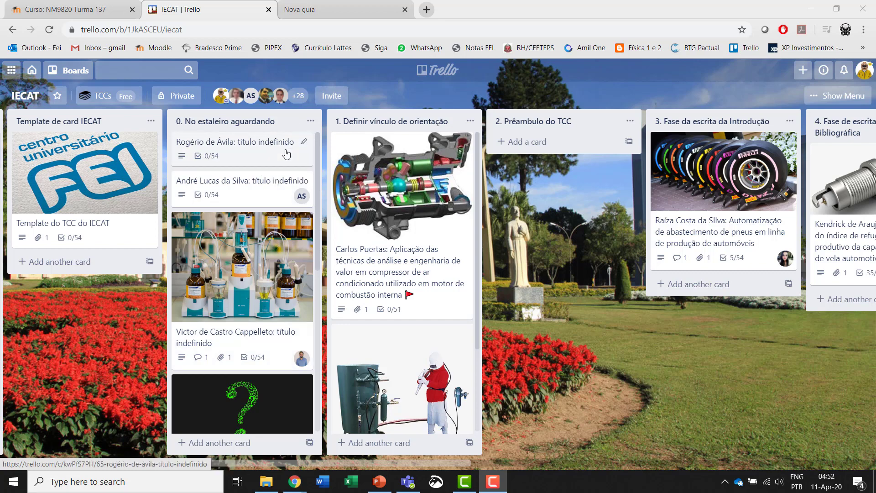
pyautogui.scroll(-1, 287, 154)
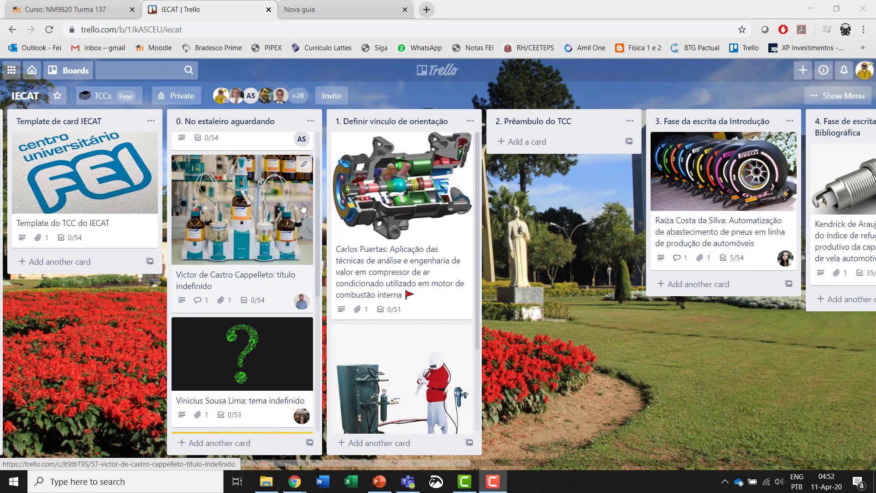
pyautogui.click(256, 218)
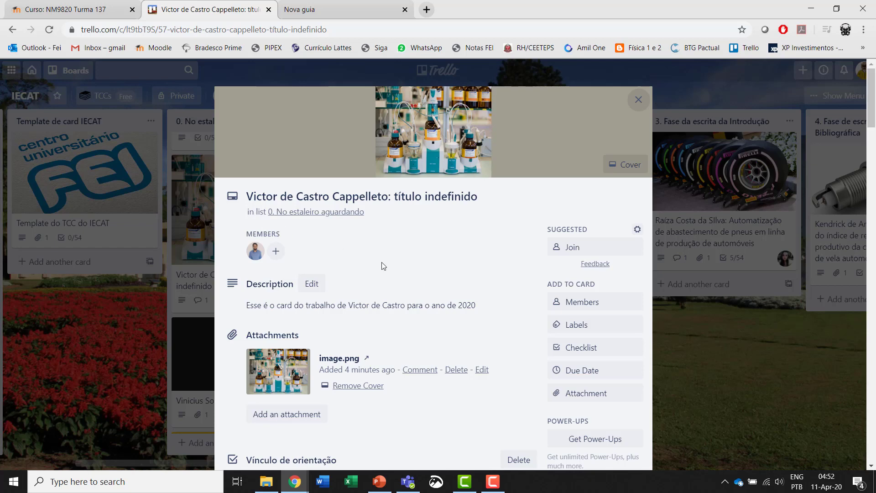
pyautogui.scroll(-2, 445, 256)
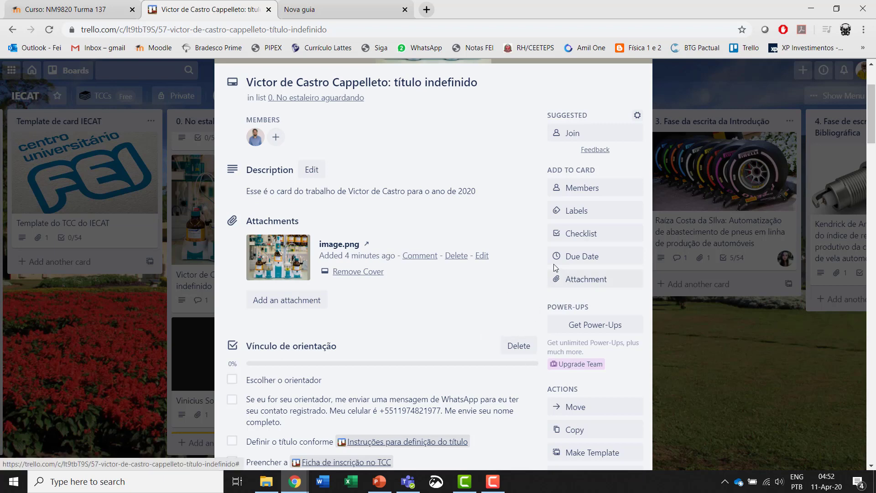
pyautogui.scroll(2, 554, 263)
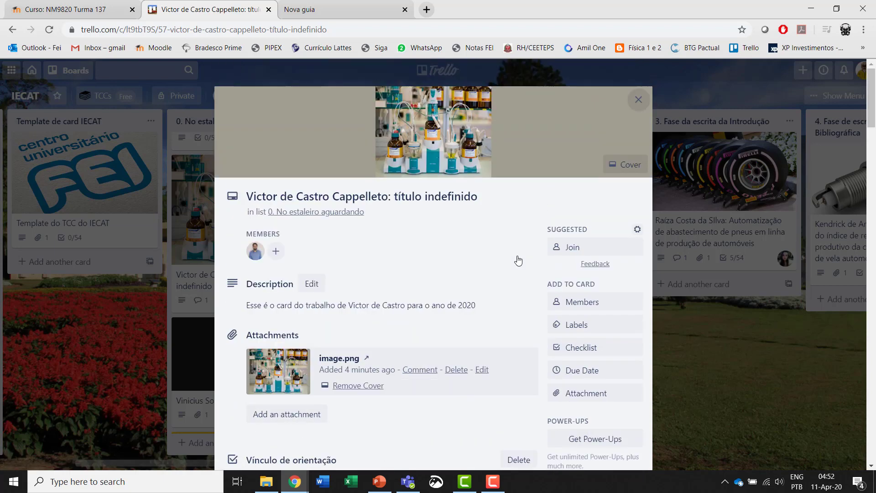
pyautogui.click(636, 105)
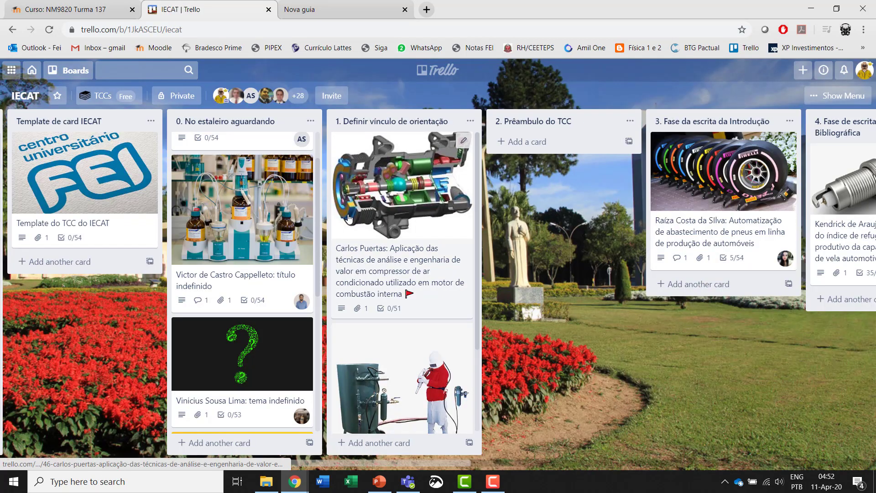
pyautogui.scroll(-1, 350, 218)
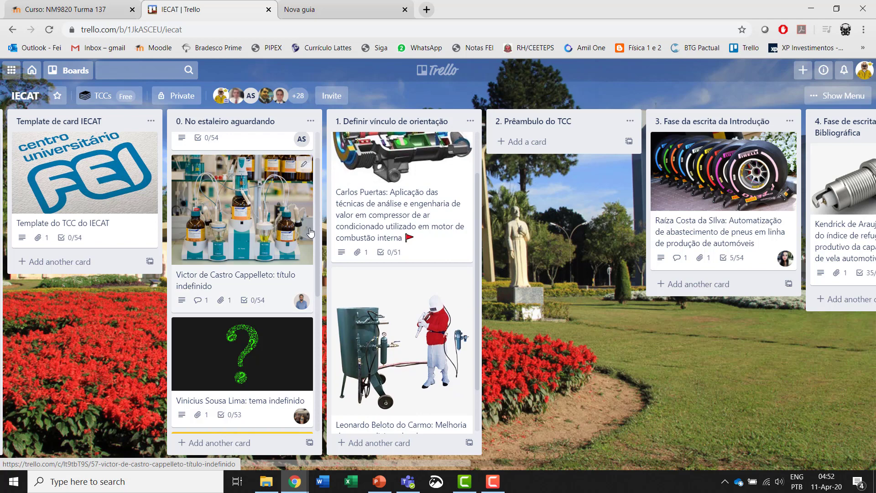
pyautogui.scroll(-5, 302, 230)
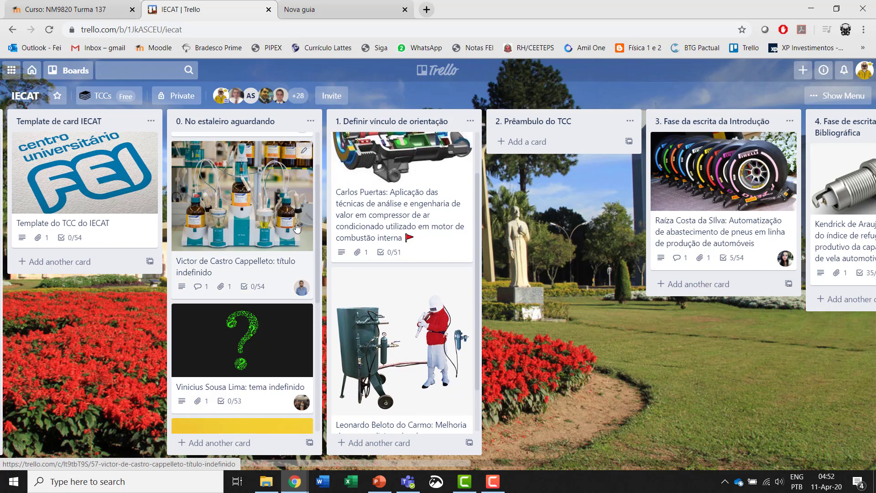
pyautogui.scroll(-2, 298, 229)
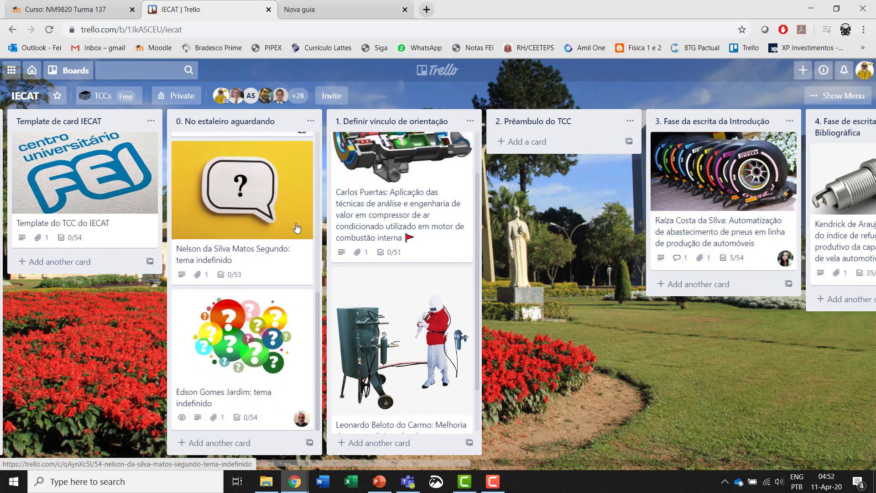
pyautogui.scroll(7, 297, 228)
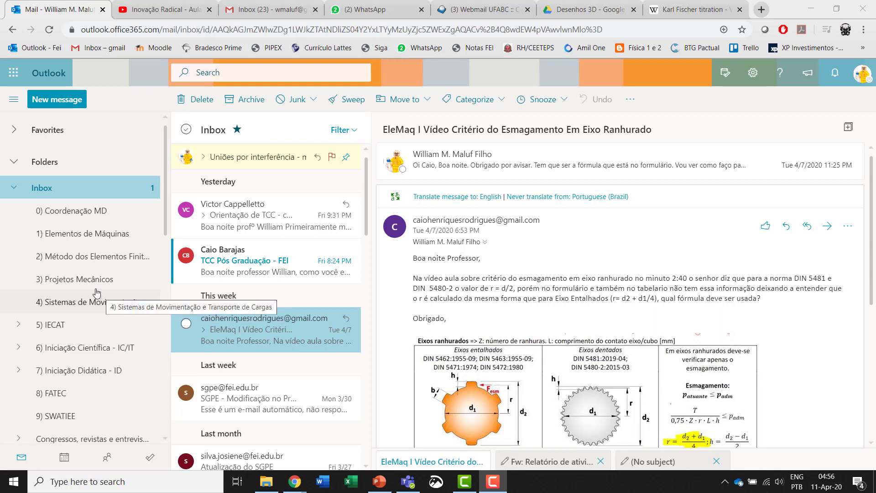
# - Expand the 5) IECAT > Monografias > Em andamento folders in Outlook
pyautogui.scroll(-1, 94, 273)
pyautogui.scroll(-1, 94, 273)
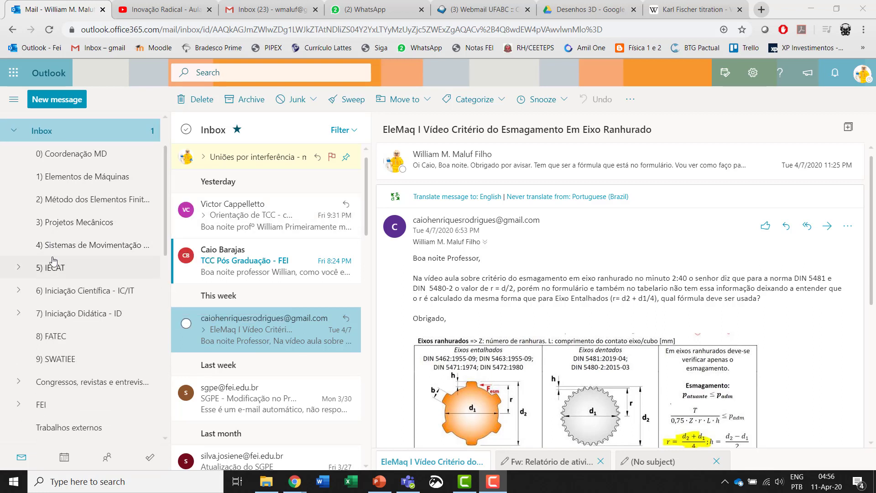
pyautogui.click(21, 269)
pyautogui.scroll(-1, 92, 255)
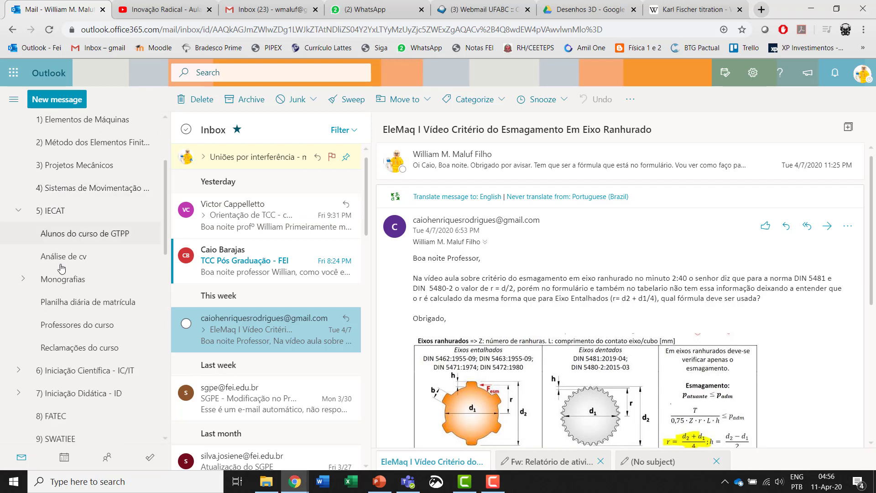
pyautogui.click(22, 279)
pyautogui.scroll(-3, 82, 256)
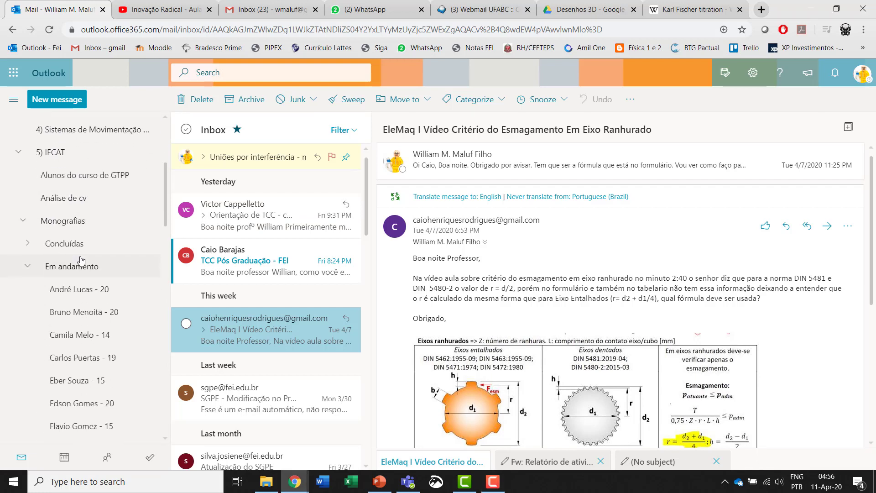
pyautogui.scroll(-4, 82, 259)
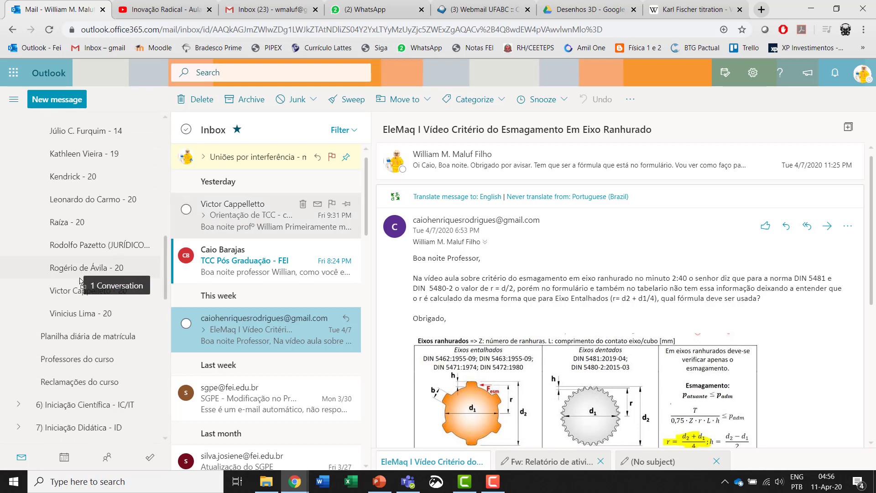
# - Move the student's 'Orientação de TCC' e-mail into his folder and open it to verify
pyautogui.moveTo(80, 282); pyautogui.dragTo(78, 292)
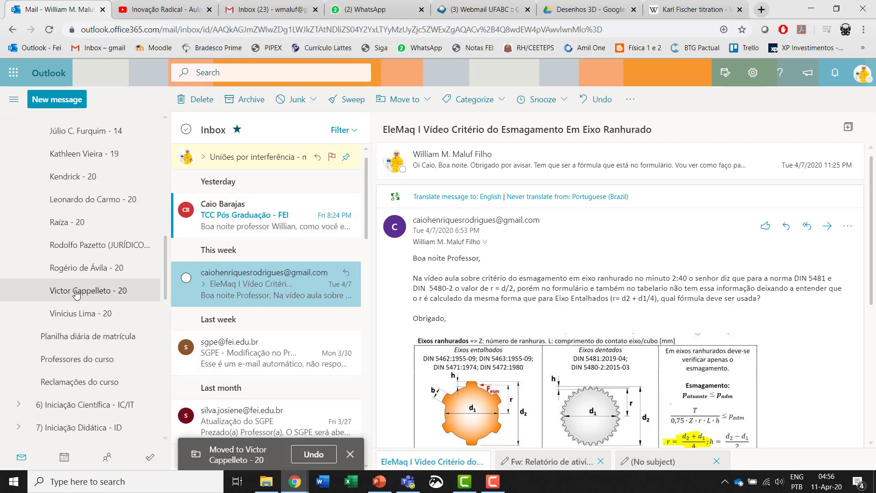
pyautogui.click(77, 293)
pyautogui.scroll(-1, 97, 167)
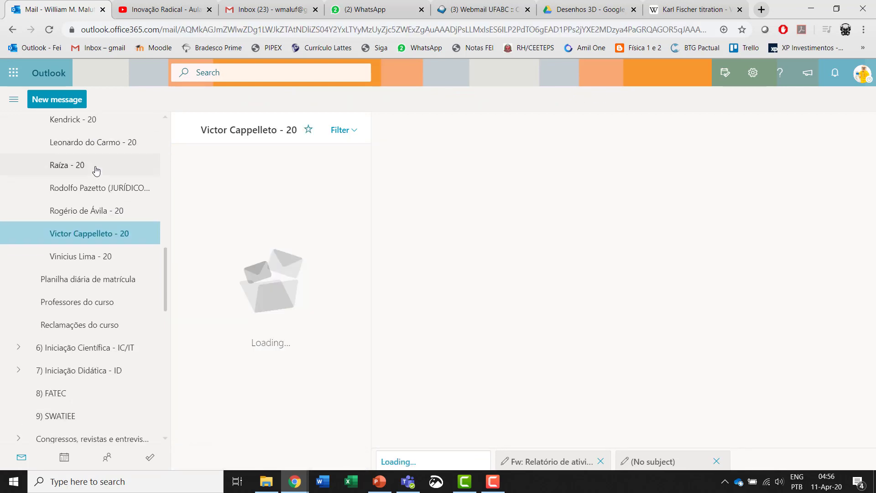
pyautogui.scroll(3, 95, 171)
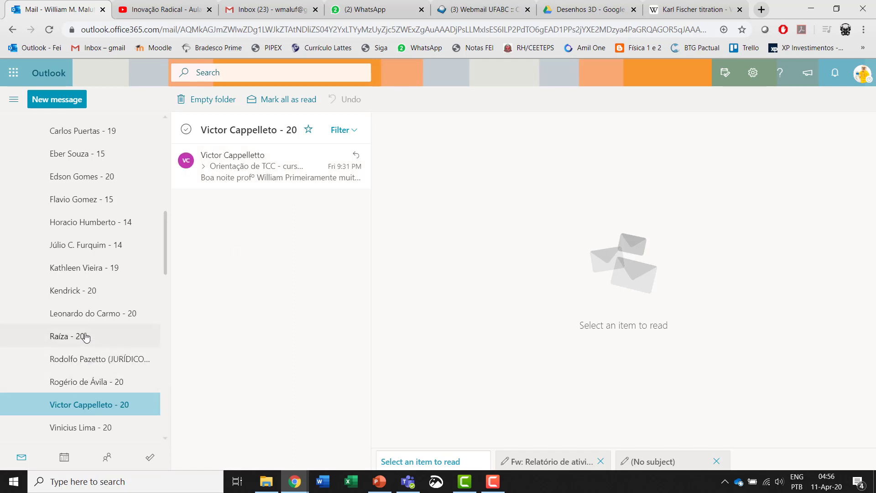
pyautogui.scroll(9, 86, 337)
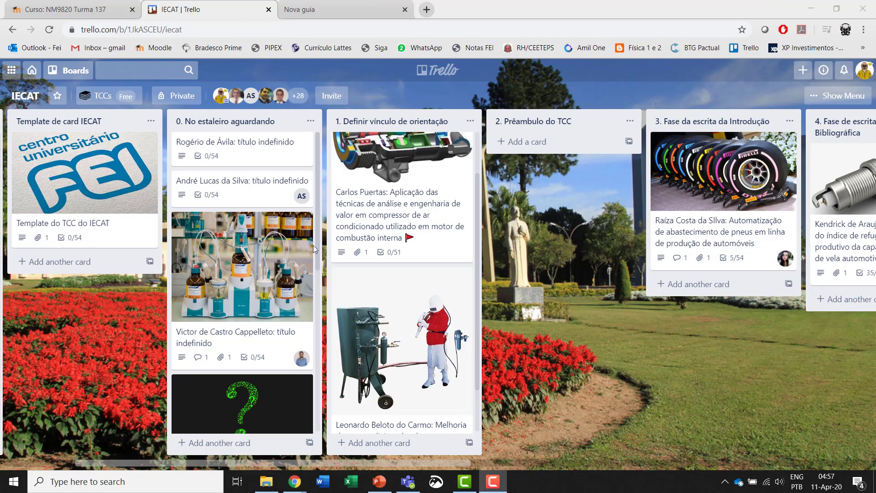
# - Open the student's TCC card and review its 'Antes de iniciar seu TCC' and 'Checklist de confirmação' checklists, both at 0%
pyautogui.click(273, 262)
pyautogui.scroll(-3, 340, 236)
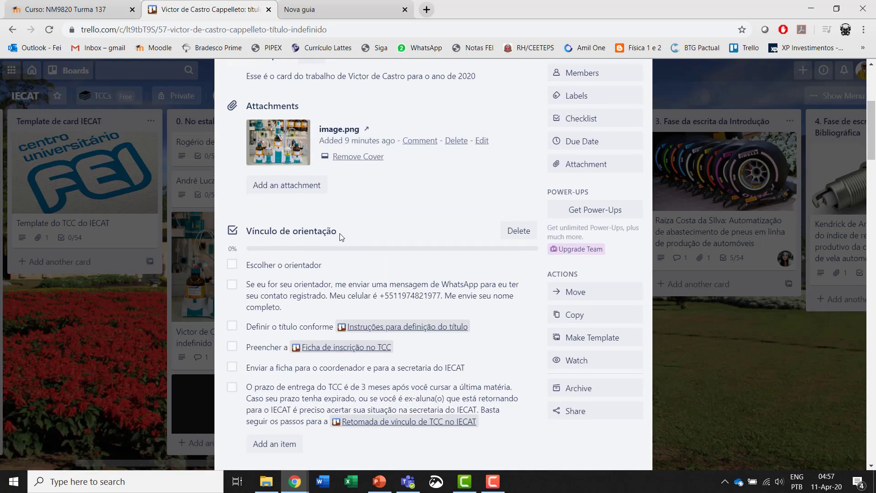
pyautogui.scroll(-1, 340, 235)
pyautogui.scroll(-1, 349, 216)
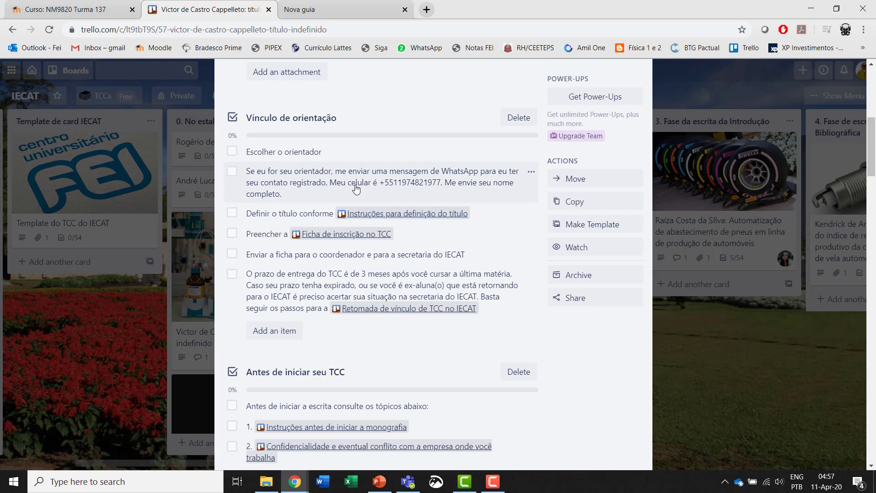
pyautogui.scroll(-1, 404, 207)
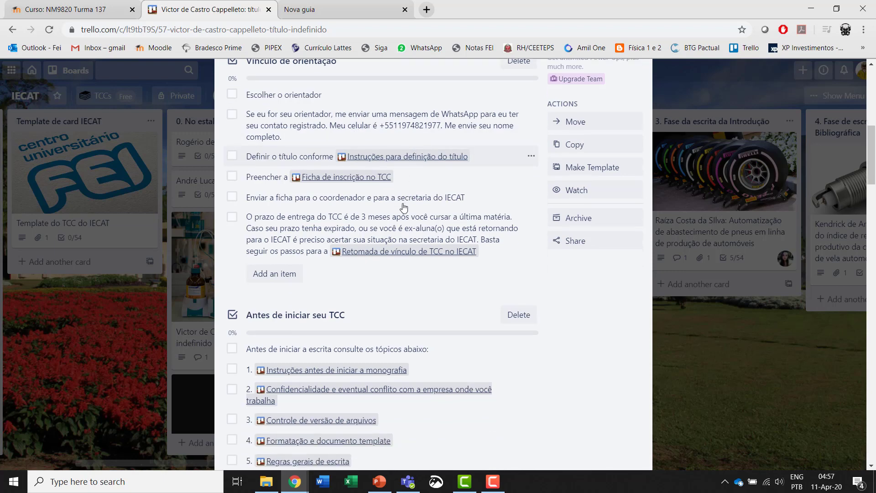
pyautogui.scroll(-1, 404, 207)
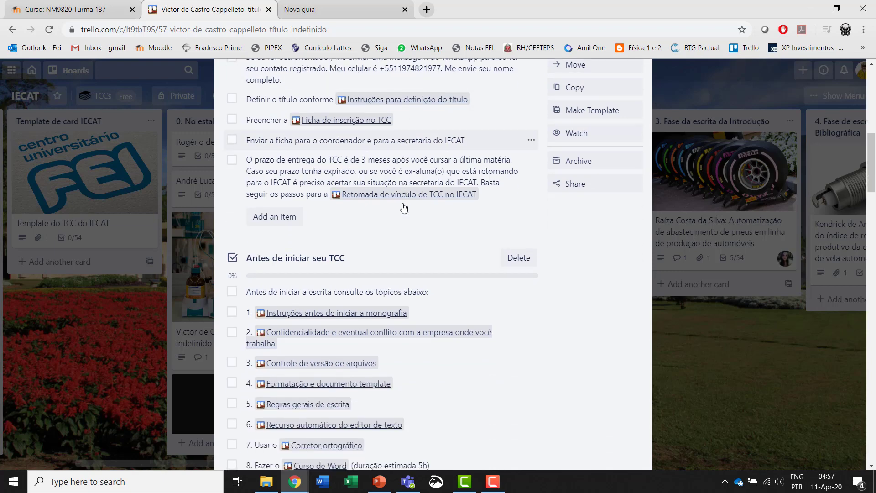
pyautogui.scroll(-1, 404, 207)
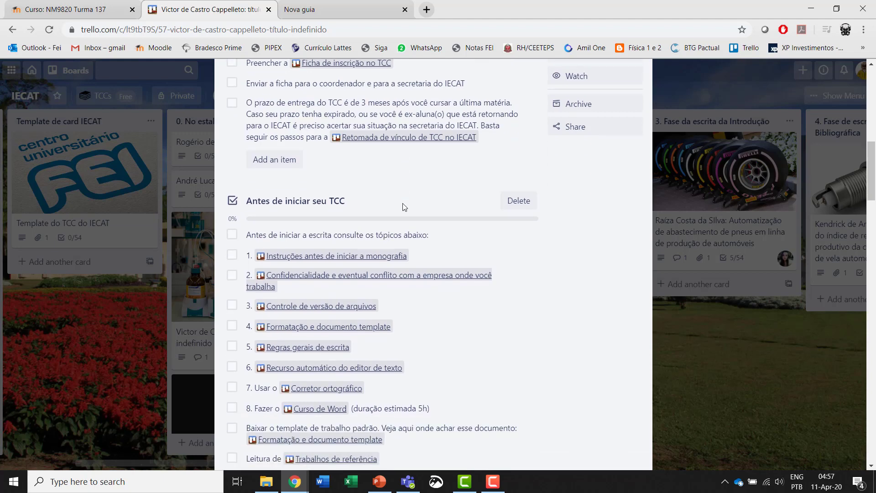
pyautogui.scroll(-1, 404, 207)
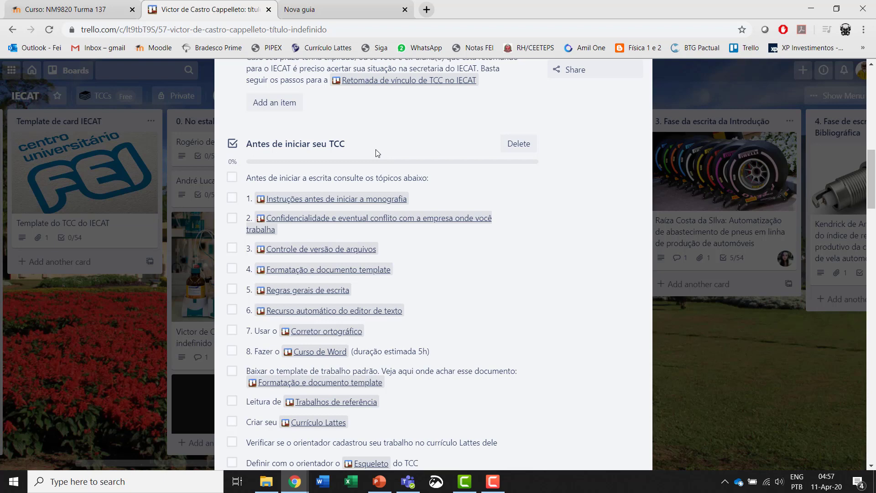
pyautogui.scroll(-1, 378, 153)
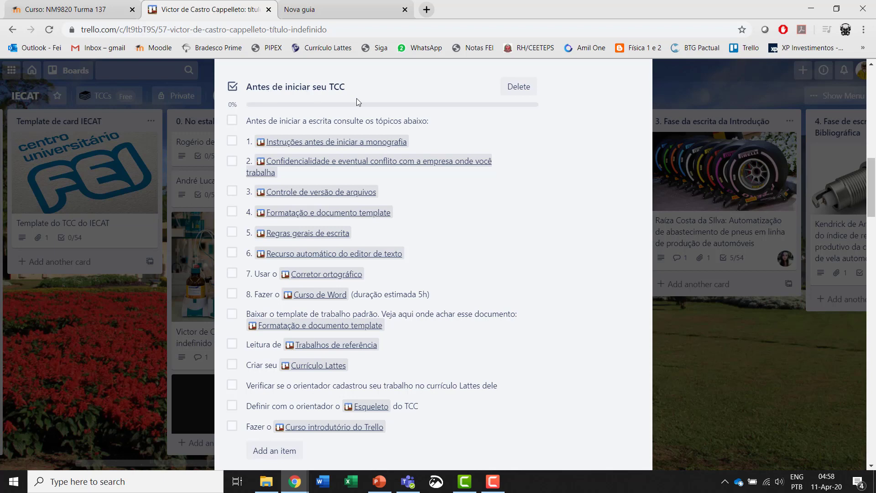
pyautogui.scroll(-2, 379, 146)
pyautogui.scroll(-1, 388, 163)
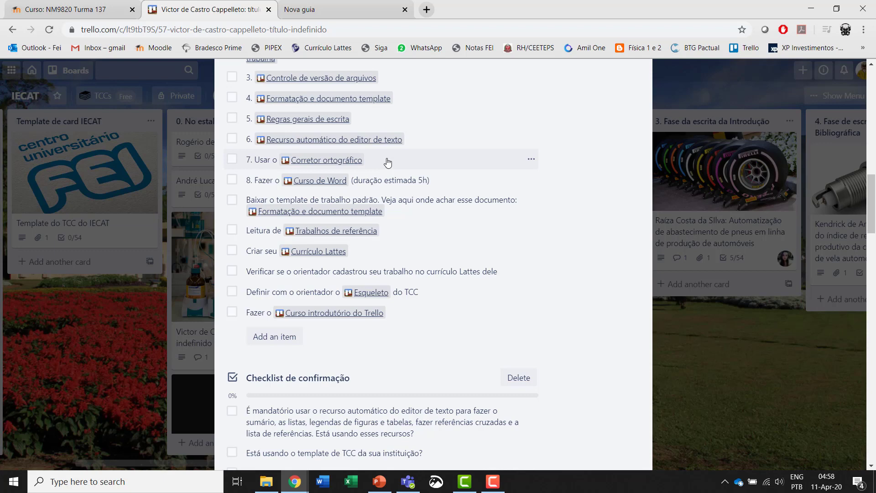
pyautogui.scroll(2, 386, 197)
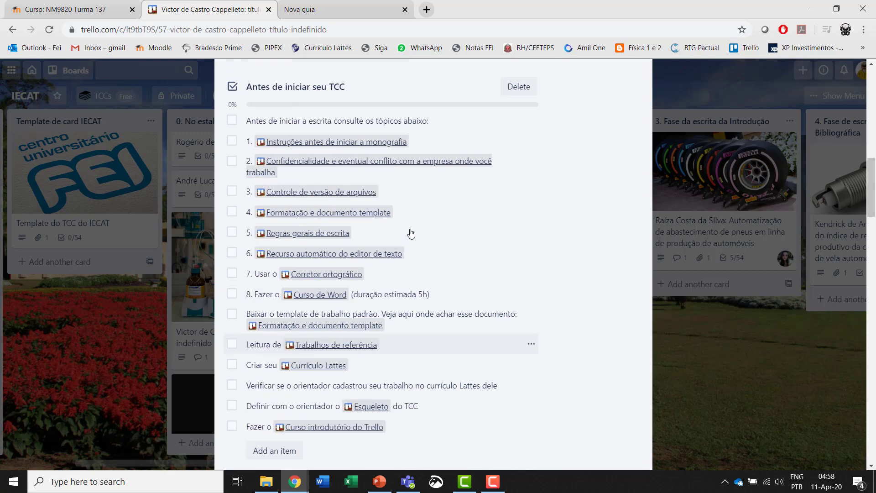
pyautogui.scroll(-3, 414, 273)
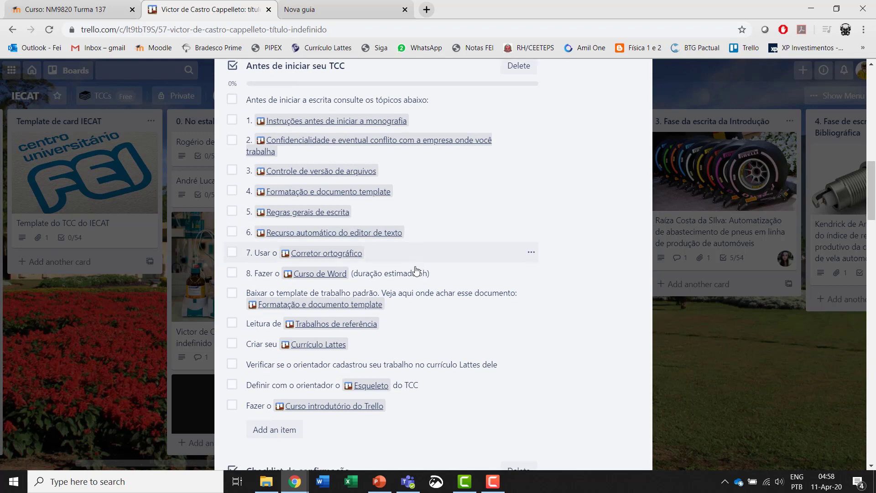
pyautogui.scroll(-3, 417, 271)
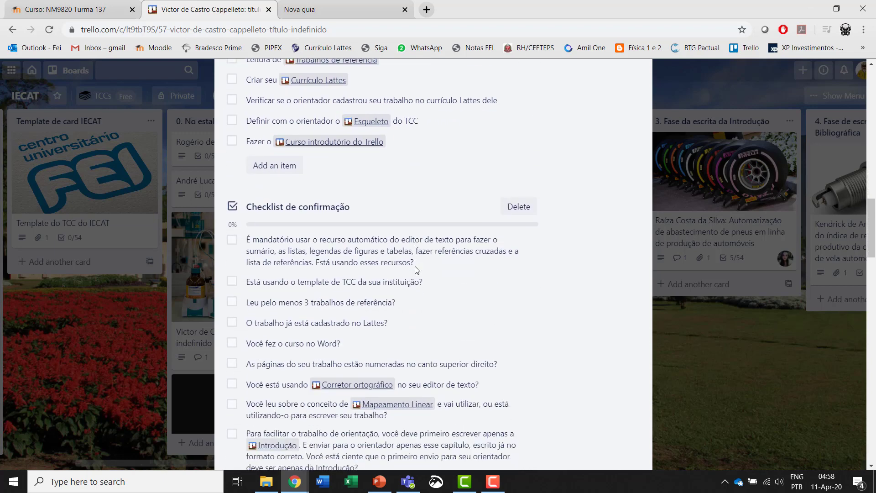
pyautogui.scroll(-1, 415, 270)
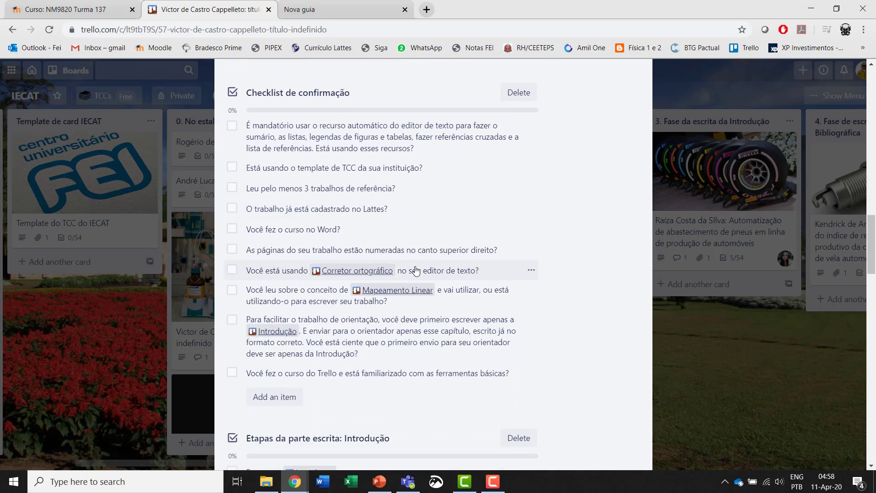
pyautogui.scroll(6, 394, 144)
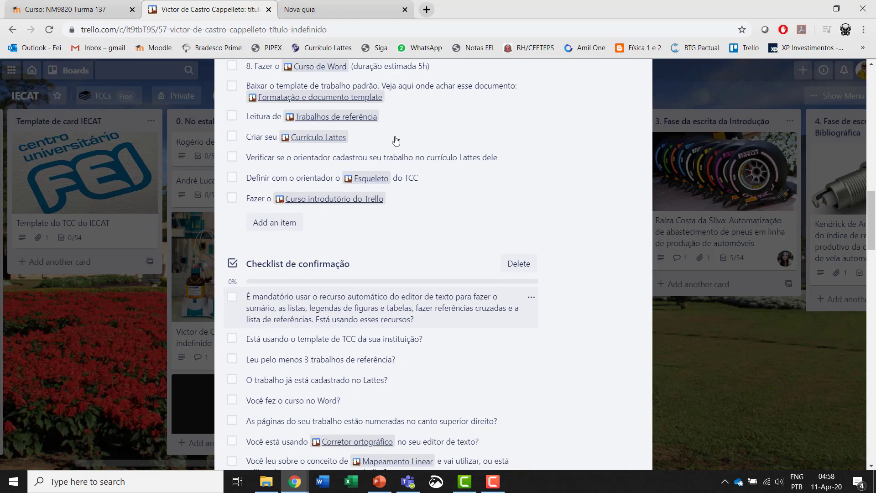
pyautogui.scroll(2, 388, 163)
pyautogui.scroll(-4, 386, 223)
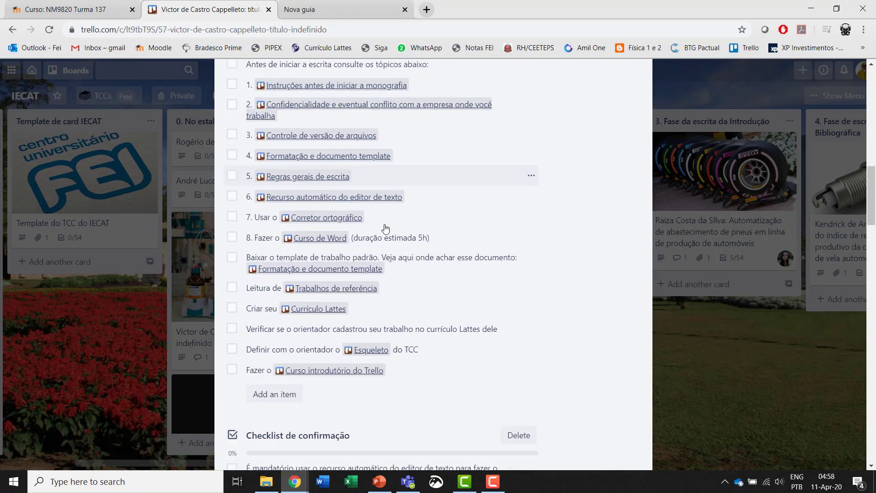
pyautogui.scroll(-3, 386, 228)
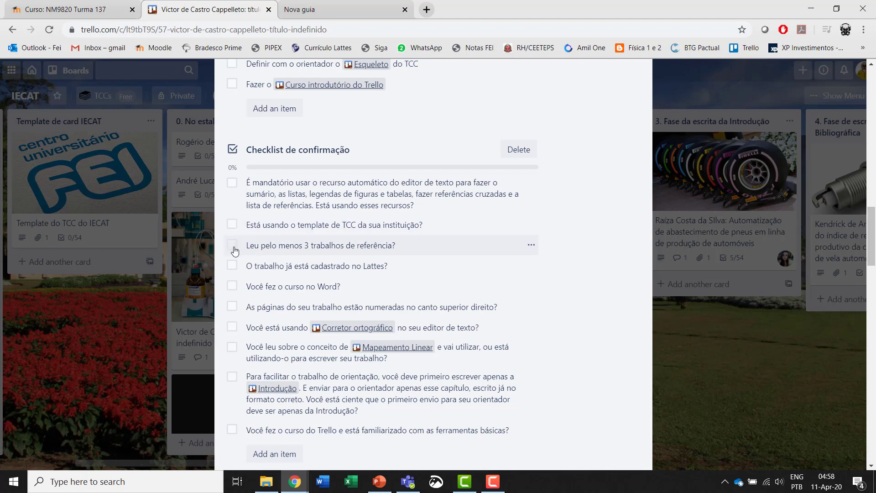
pyautogui.scroll(-1, 472, 219)
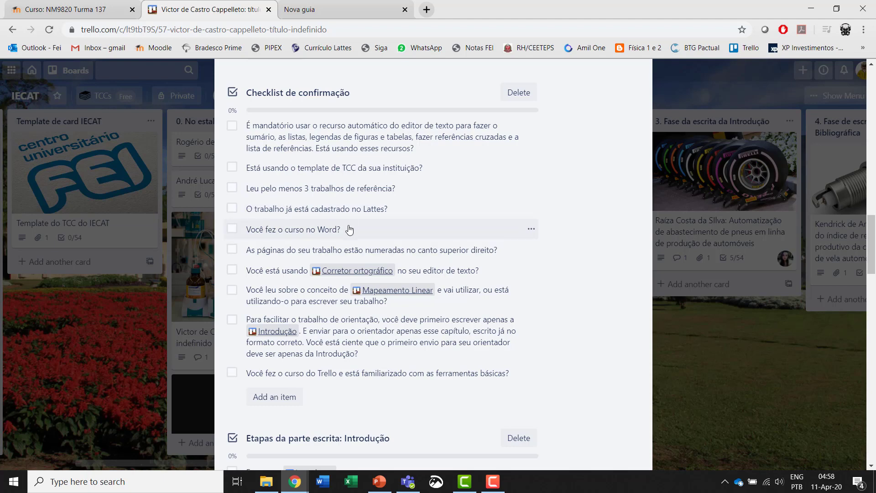
pyautogui.scroll(4, 329, 233)
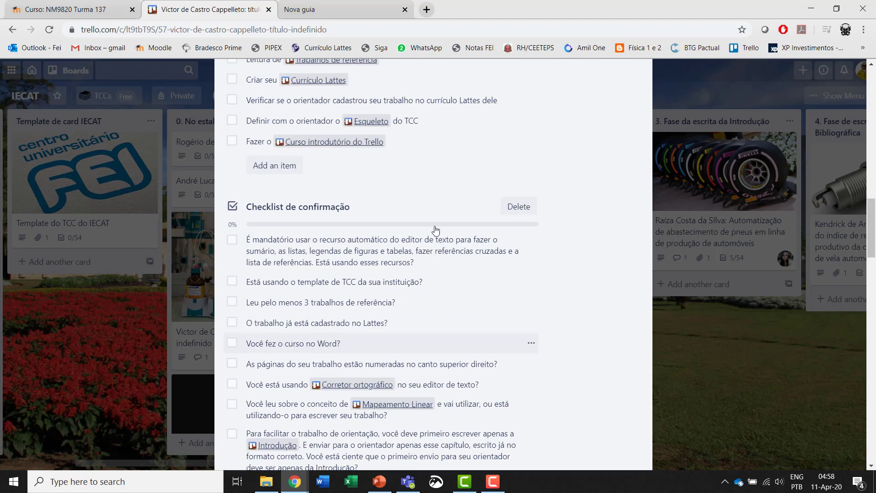
pyautogui.scroll(3, 392, 196)
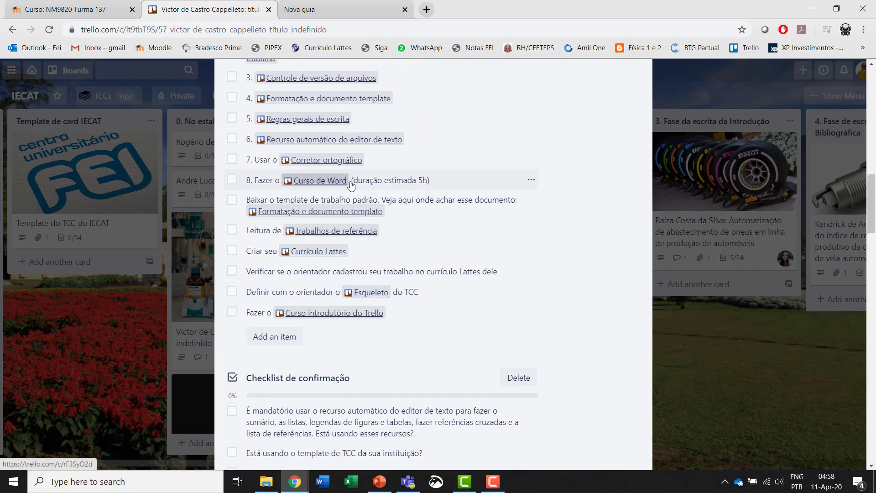
pyautogui.scroll(-3, 432, 237)
pyautogui.scroll(-4, 431, 237)
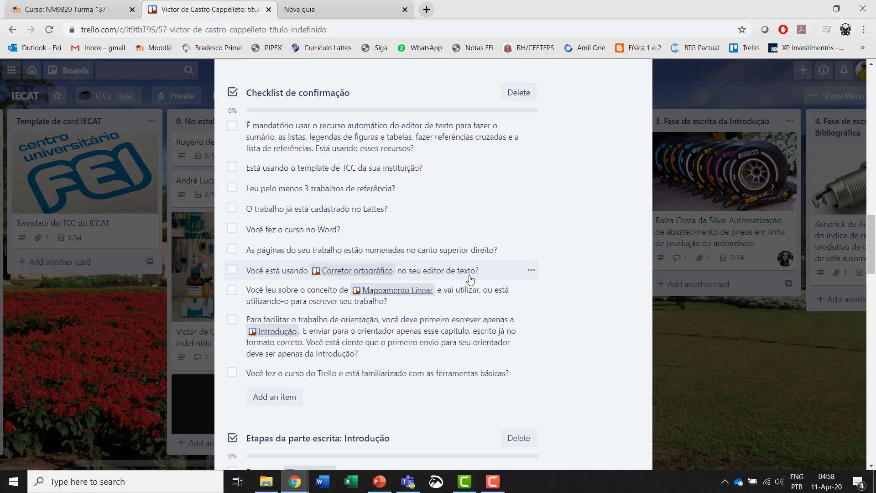
pyautogui.scroll(16, 471, 279)
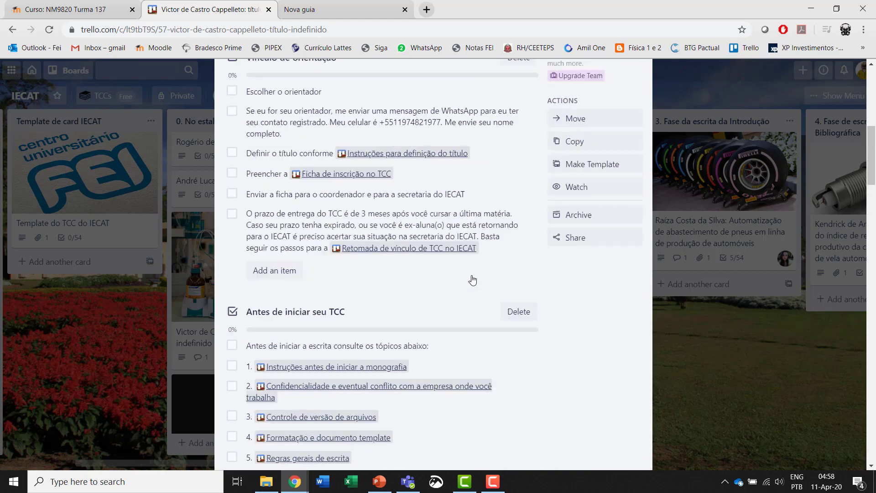
pyautogui.scroll(8, 472, 280)
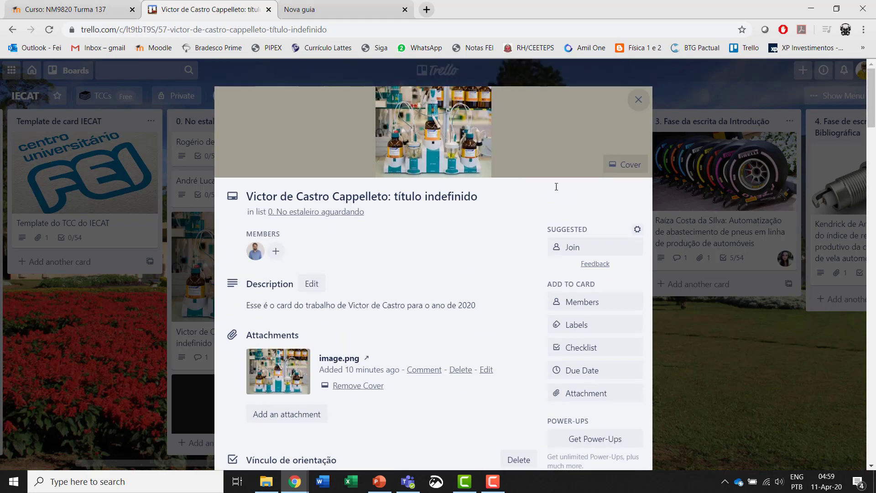